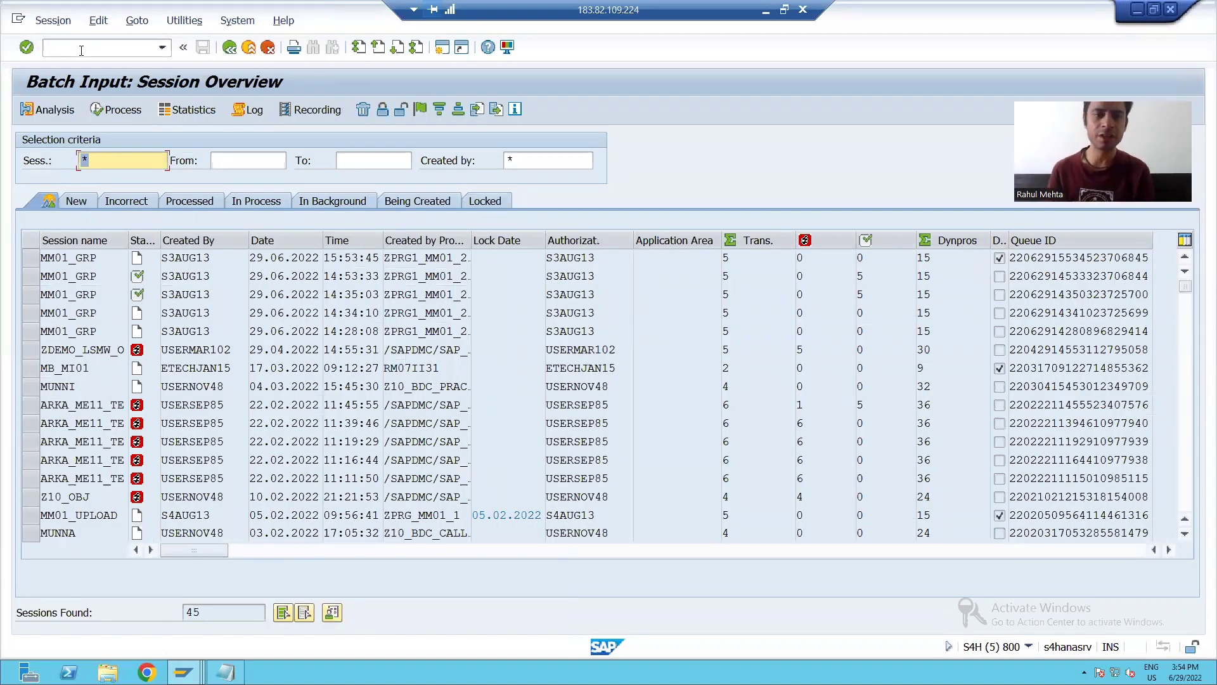
Select the MM01_GRP session dated 29.06.2022 14:35:03 in the session list
left_click(27, 283)
left_click(28, 288)
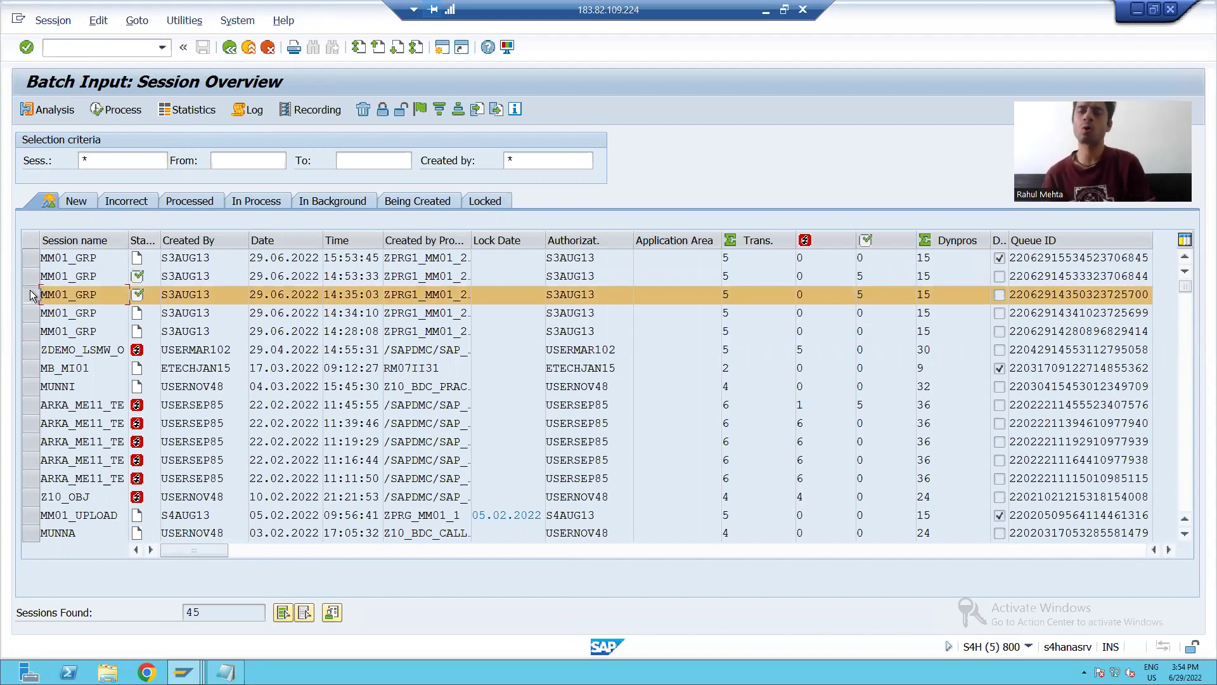
Display the detailed MM01_GRP log: PMAT70–PMAT74 created, 5 transactions, 0 errors
left_click(253, 113)
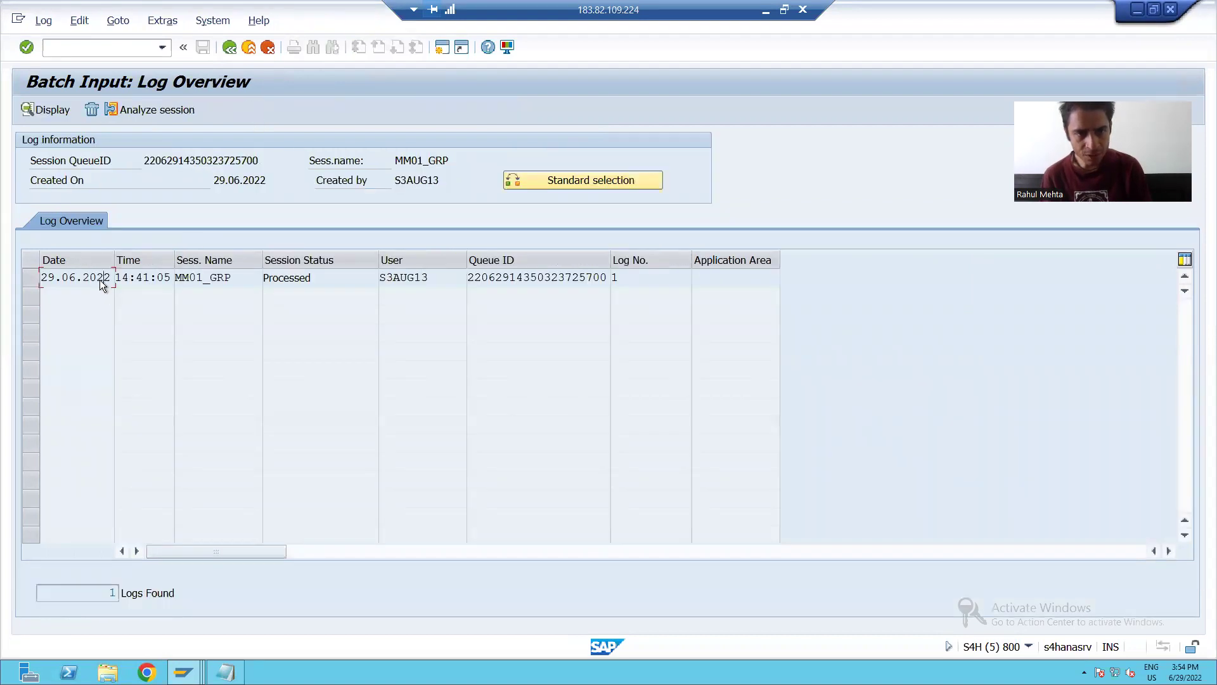
double_click(101, 284)
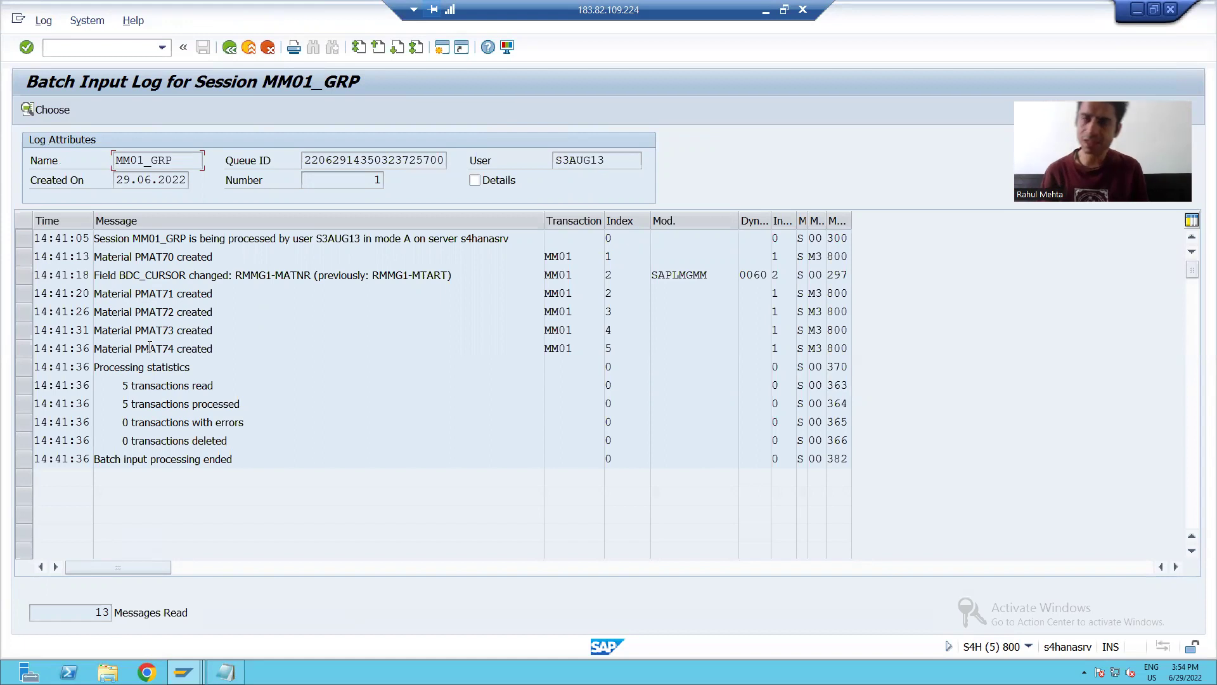
left_click(75, 47)
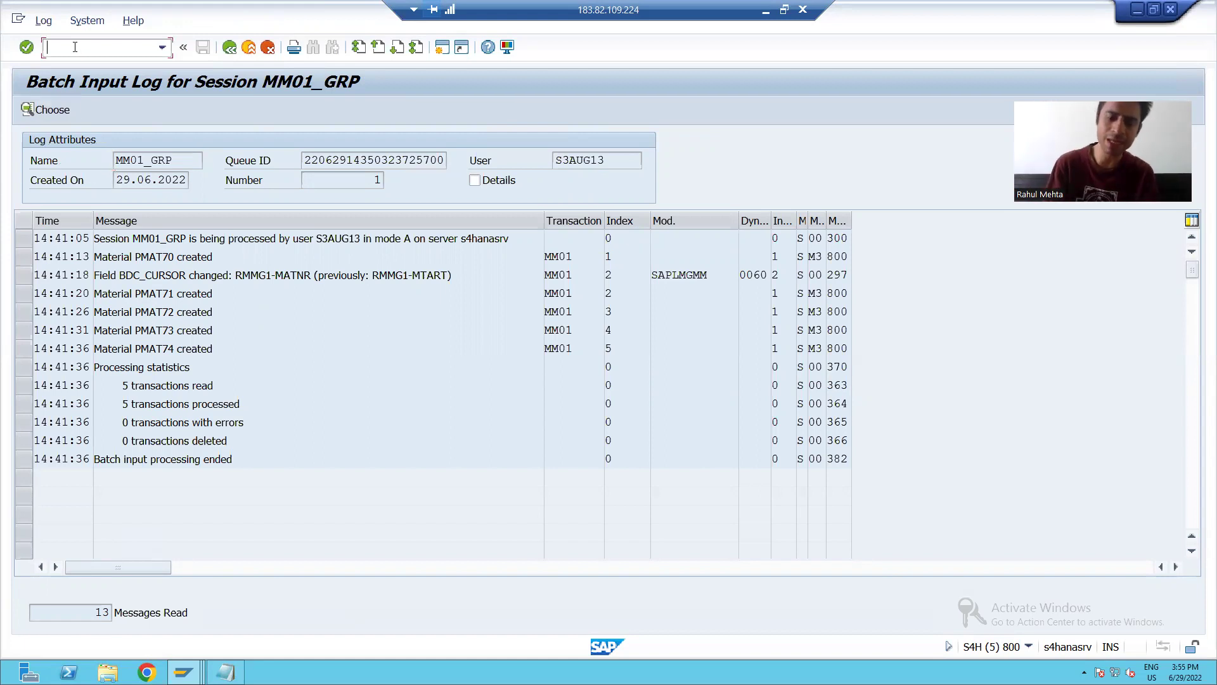
Open the contents browser for table MARA via /nse11
type("/nse11")
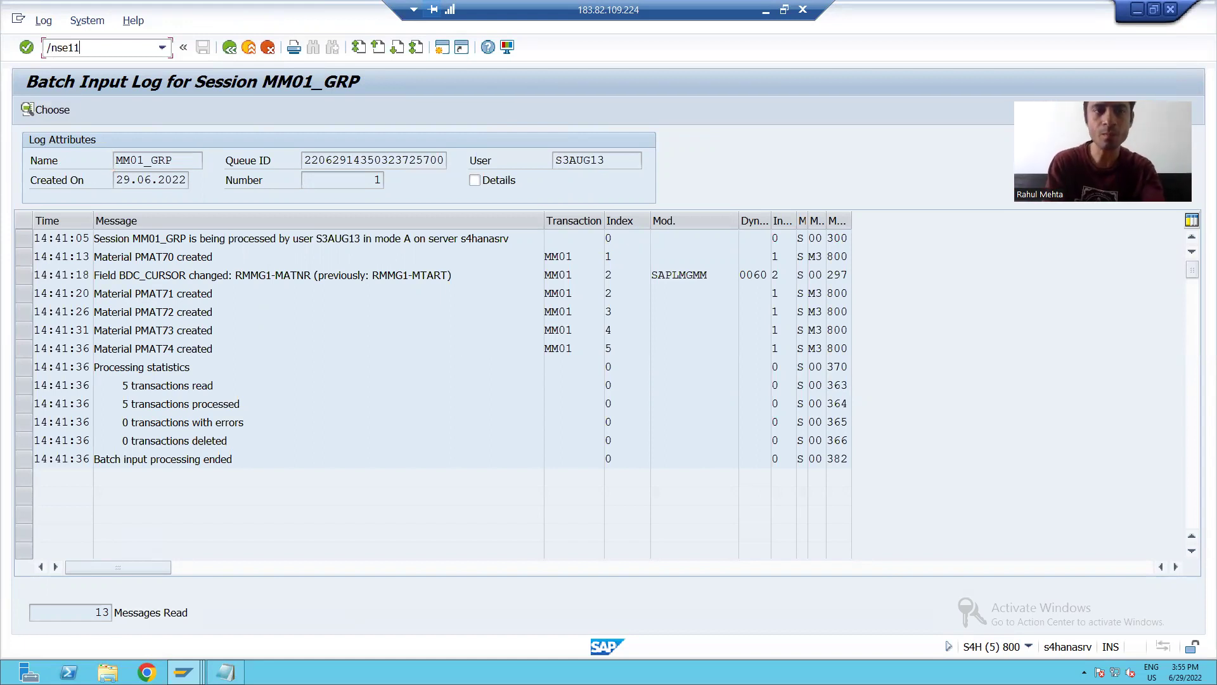
key("Return")
type("MARA")
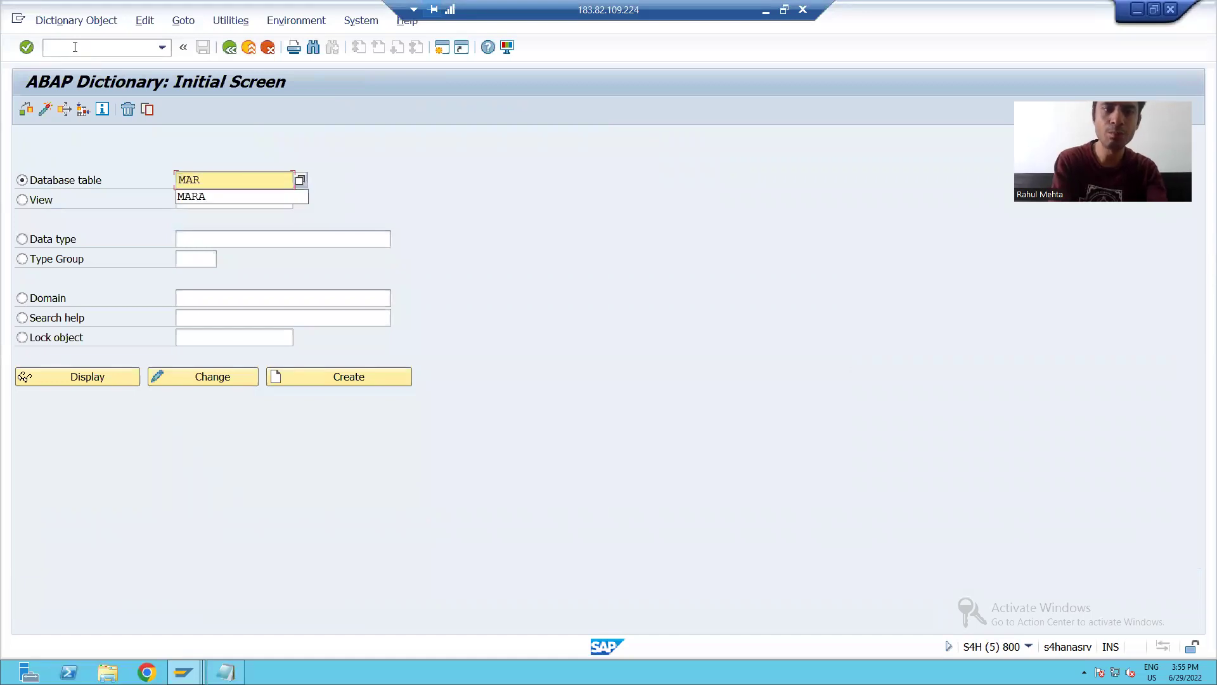
key("Return")
left_click(120, 382)
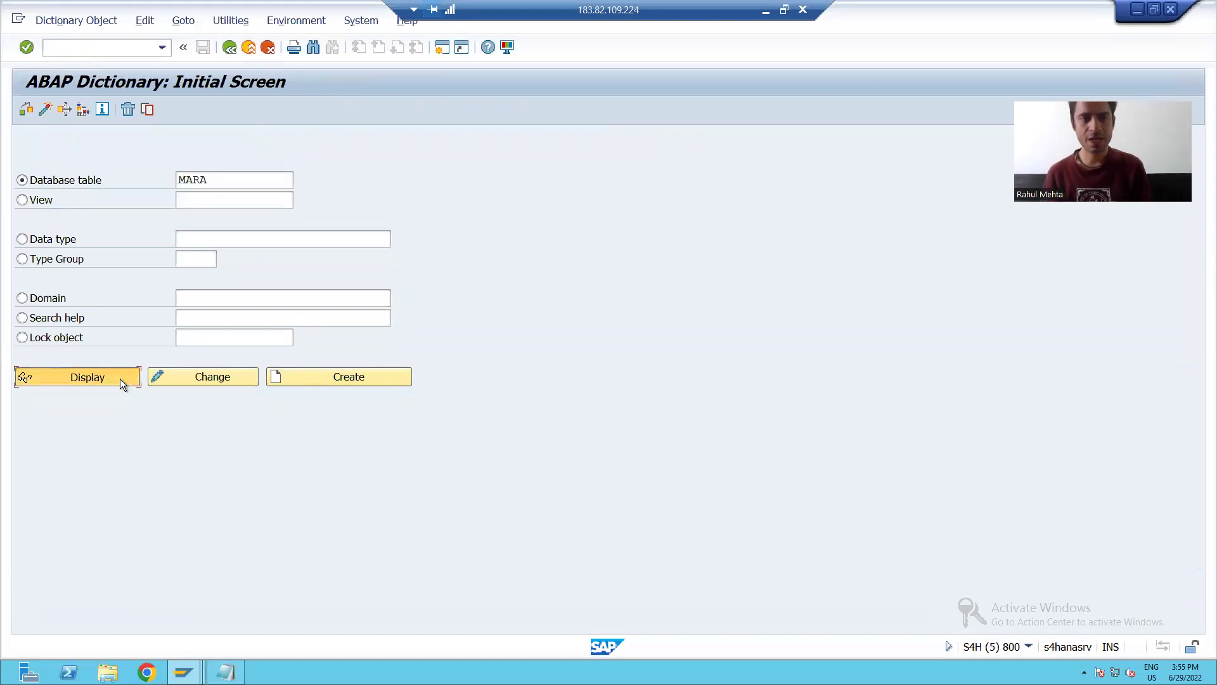
left_click(299, 109)
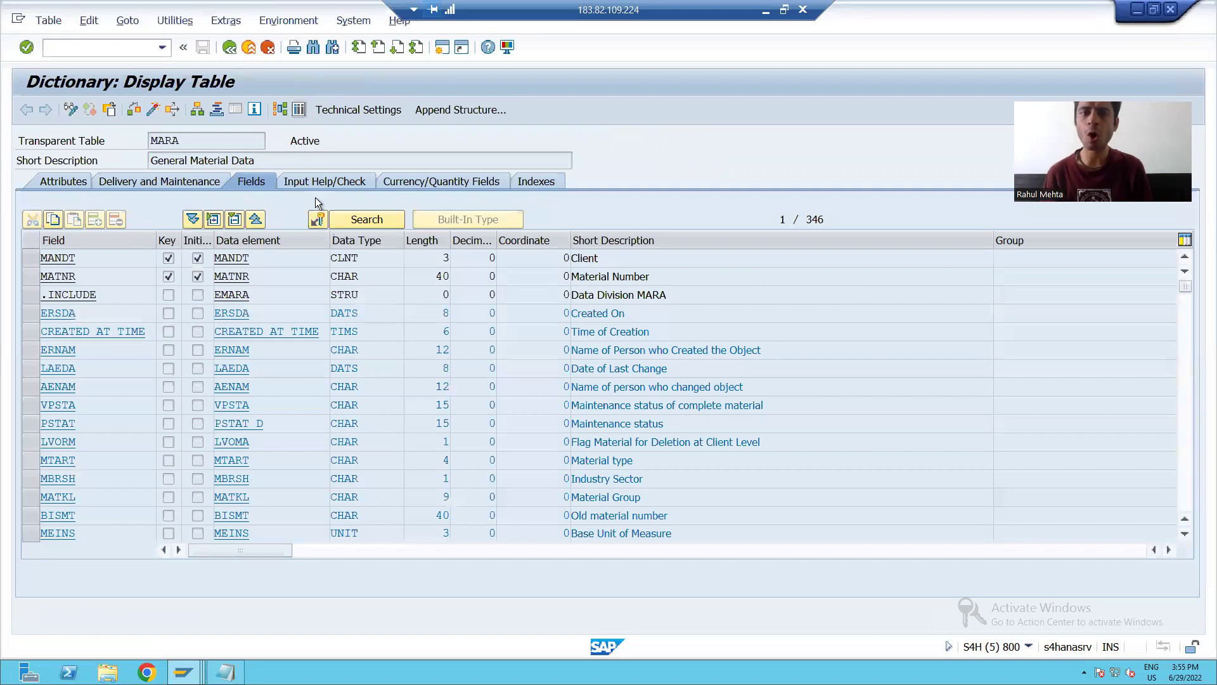
List MARA entries for material numbers PMAT70 to PMAT74
type("PMA")
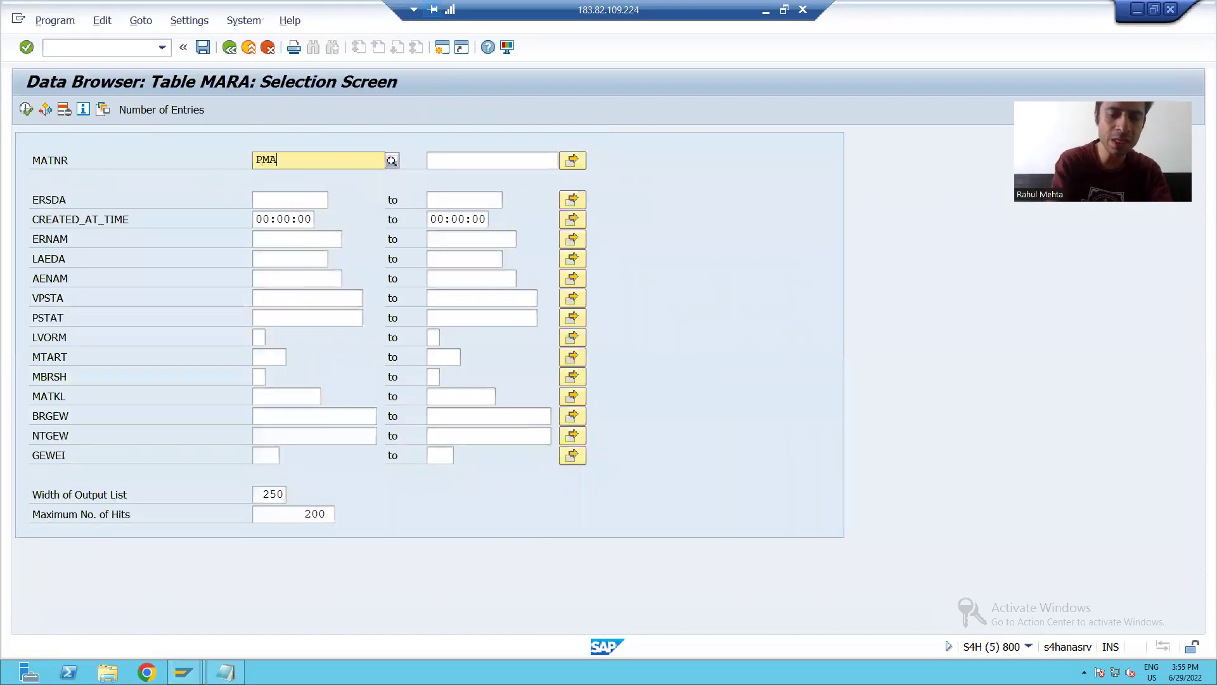
type("T70")
key("Tab")
type("P")
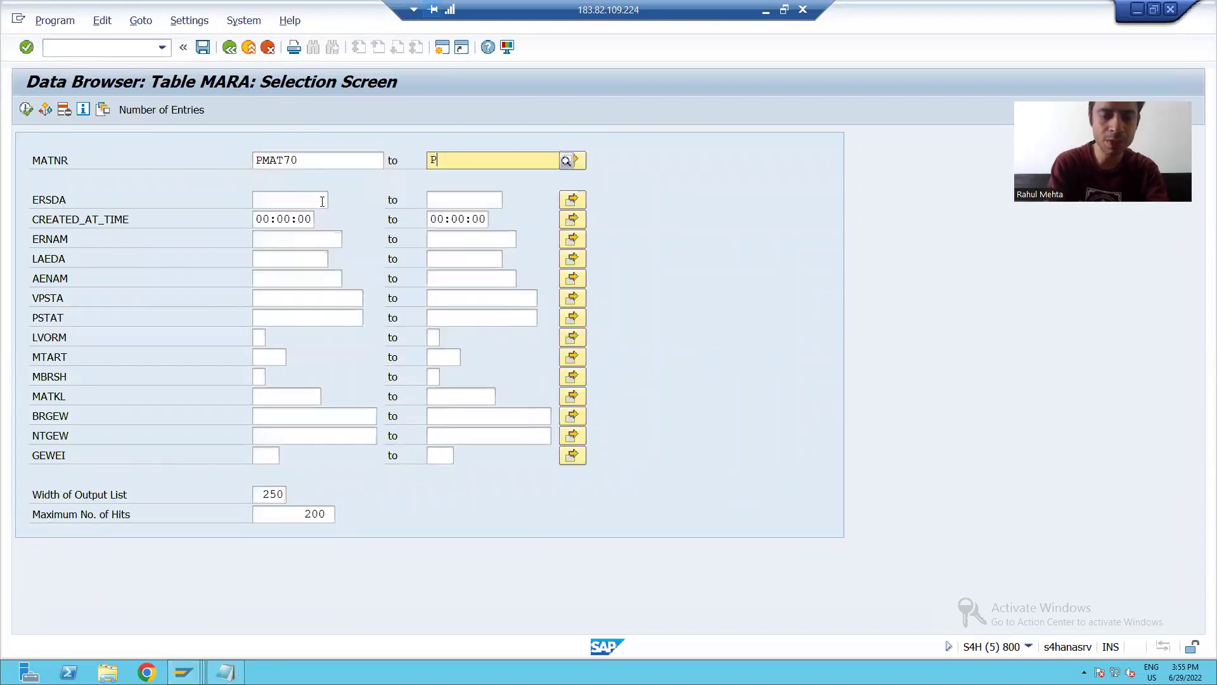
type("MAT74")
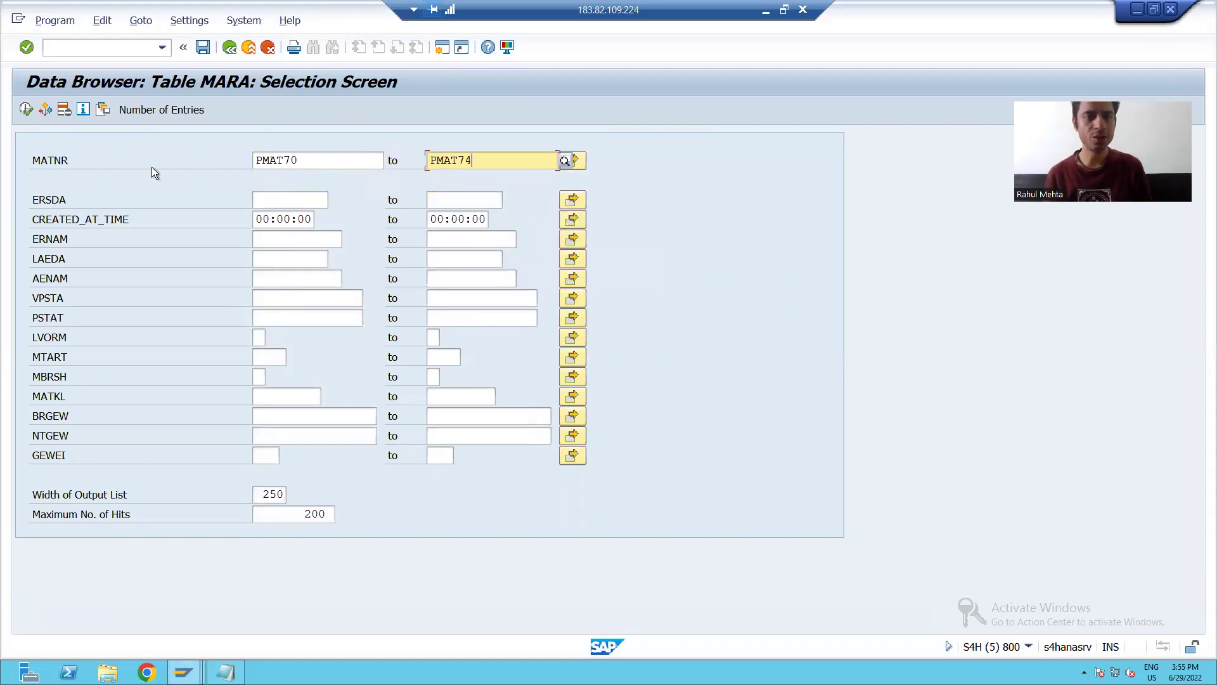
left_click(23, 110)
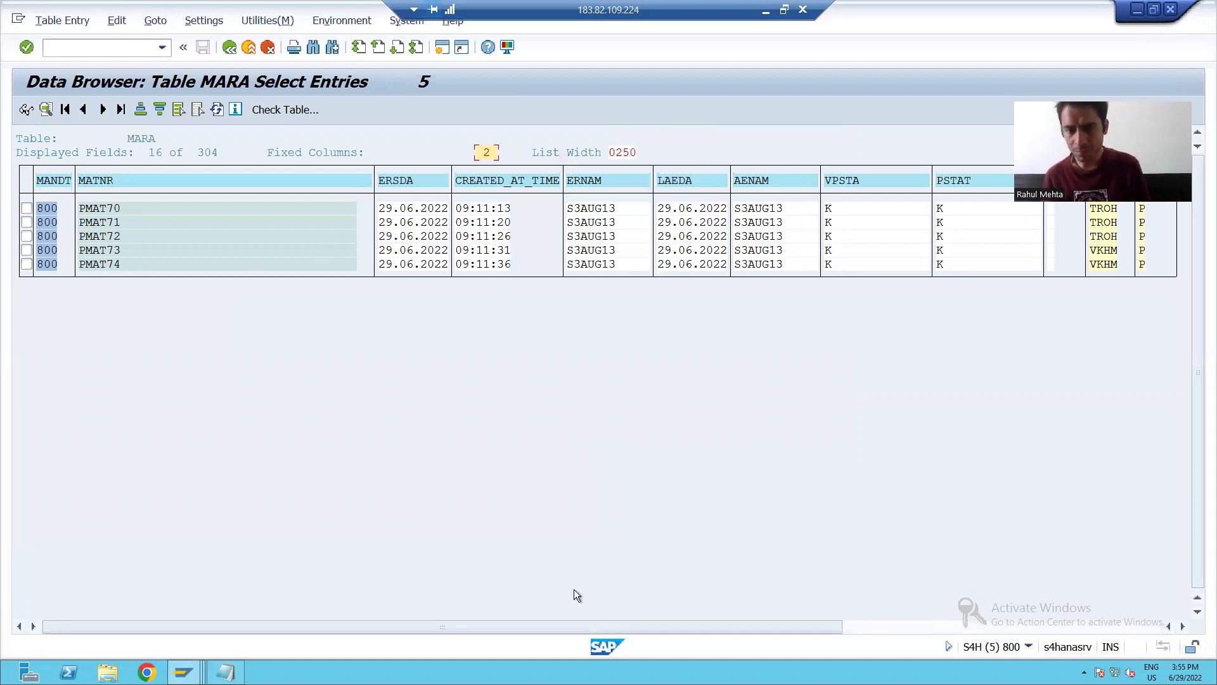
left_click_drag(668, 627, 959, 622)
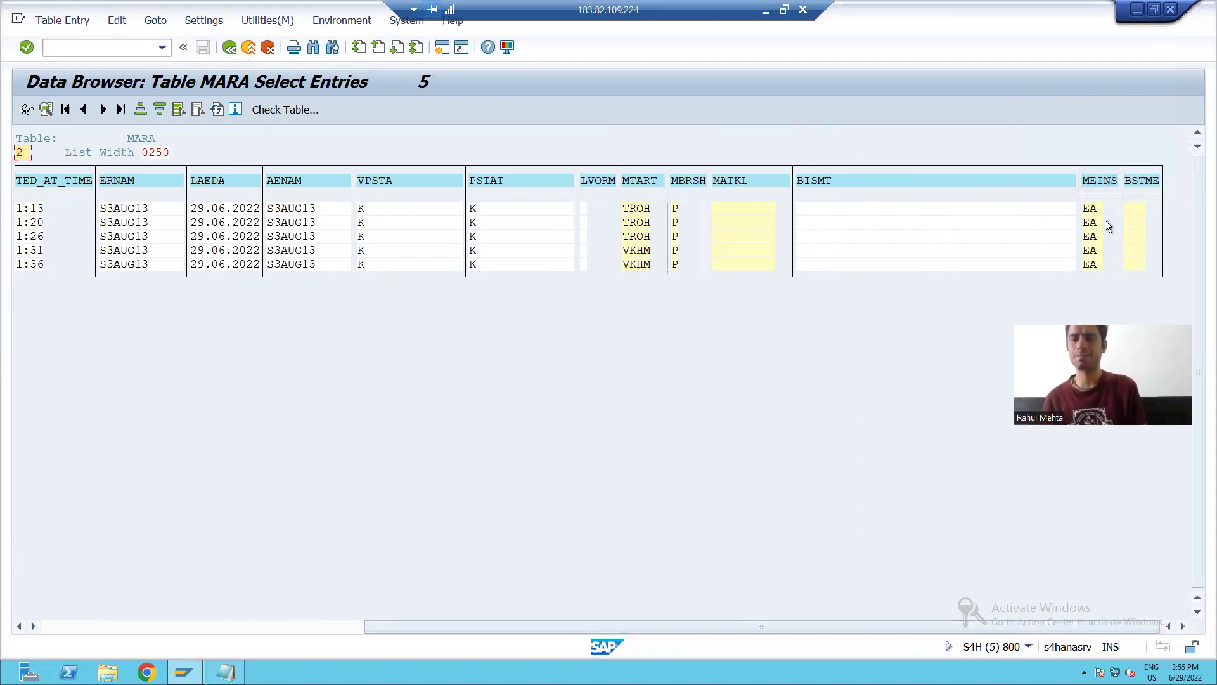
Return to the ABAP Dictionary initial screen with /nse11
left_click(95, 42)
type("/nse11")
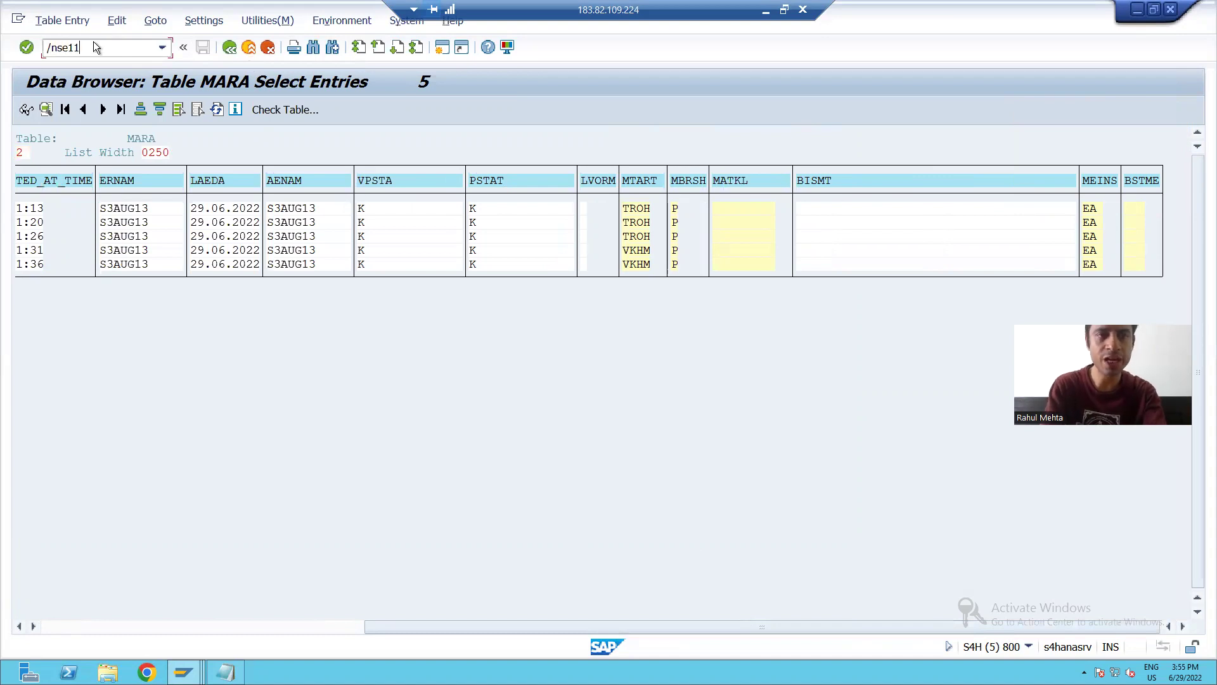
key("Return")
Open the contents browser for table MAKT
type("MAKT")
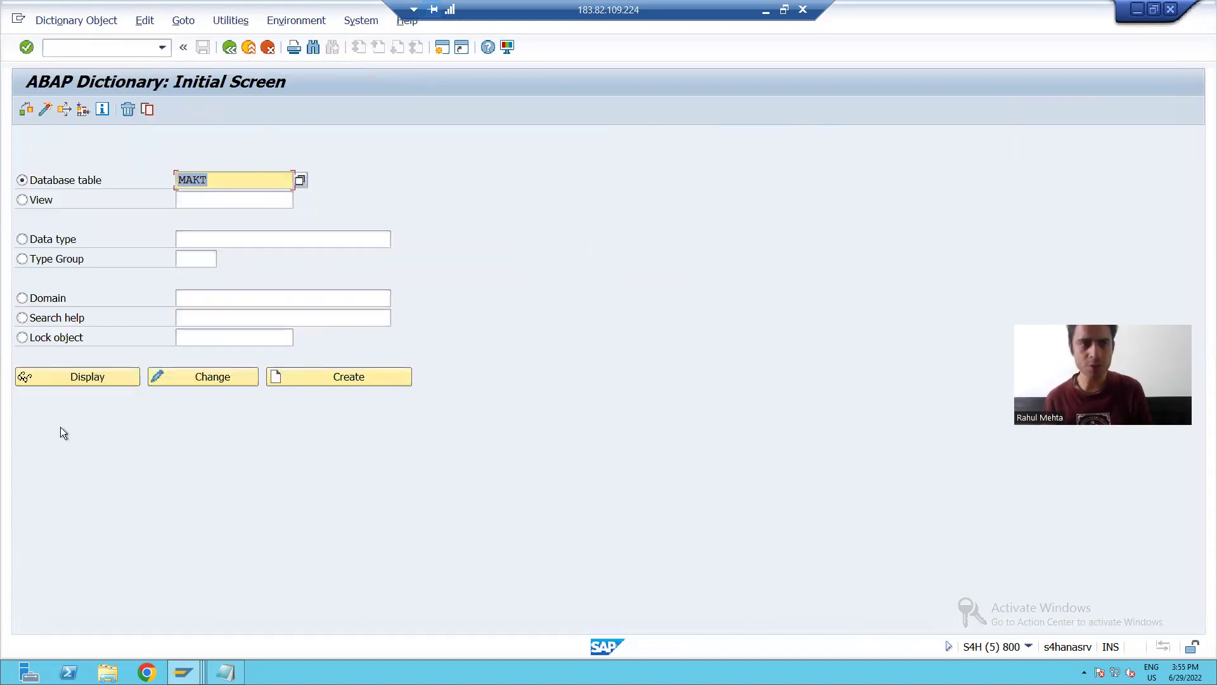
left_click(70, 378)
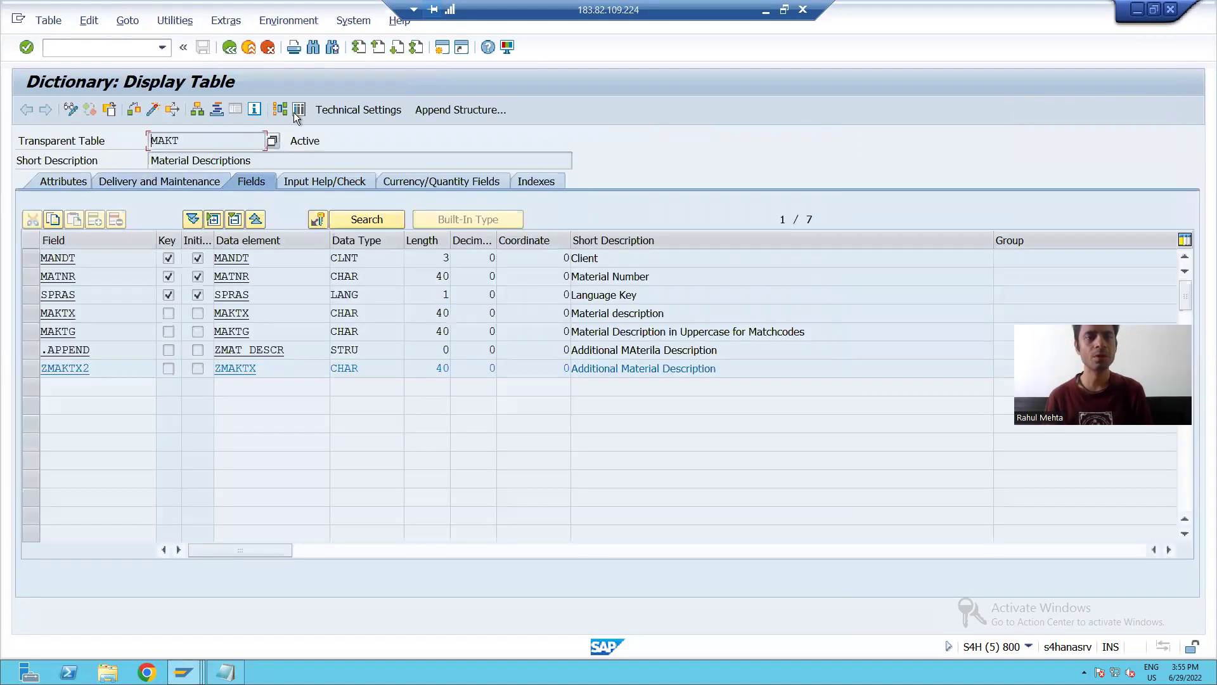
left_click(295, 112)
List MAKT entries for PMAT70–PMAT74 from field history, showing Material1–Material5
key("BackSpace")
left_click(287, 175)
key("Tab")
key("BackSpace")
left_click(455, 181)
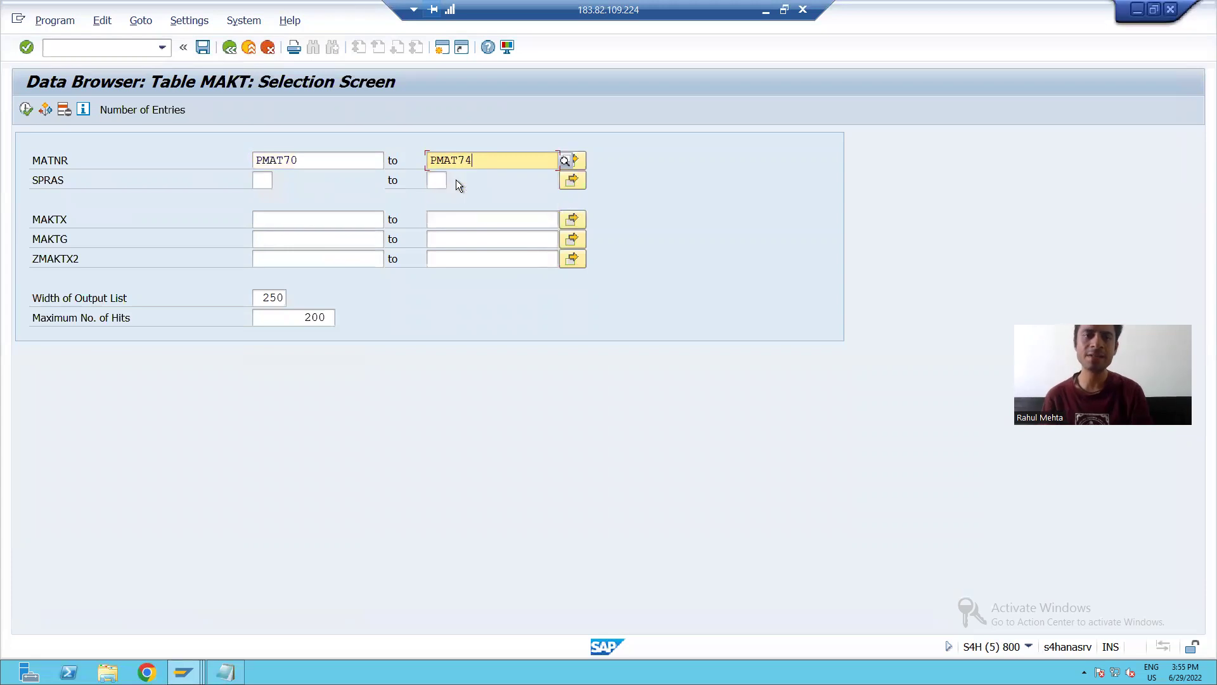
left_click(25, 111)
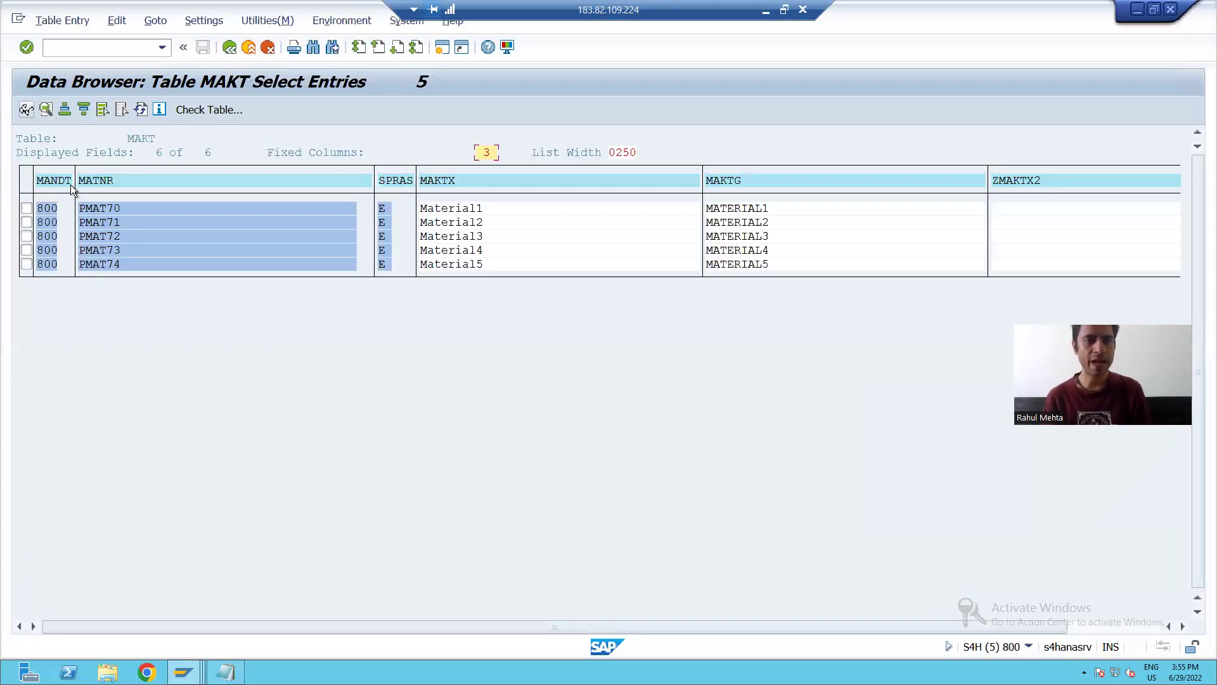
left_click_drag(80, 207, 100, 264)
key("ctrl+c")
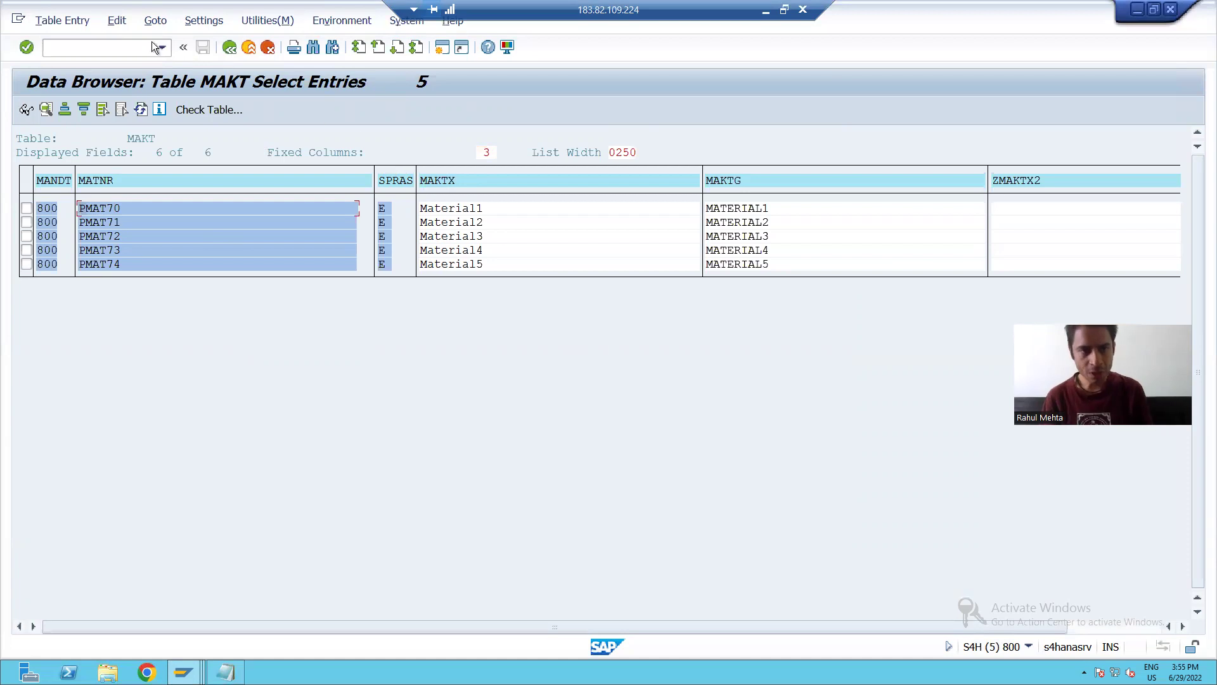
left_click(106, 48)
Go back to SM35 and select the MM01_GRP session from 14:35:03
type("/")
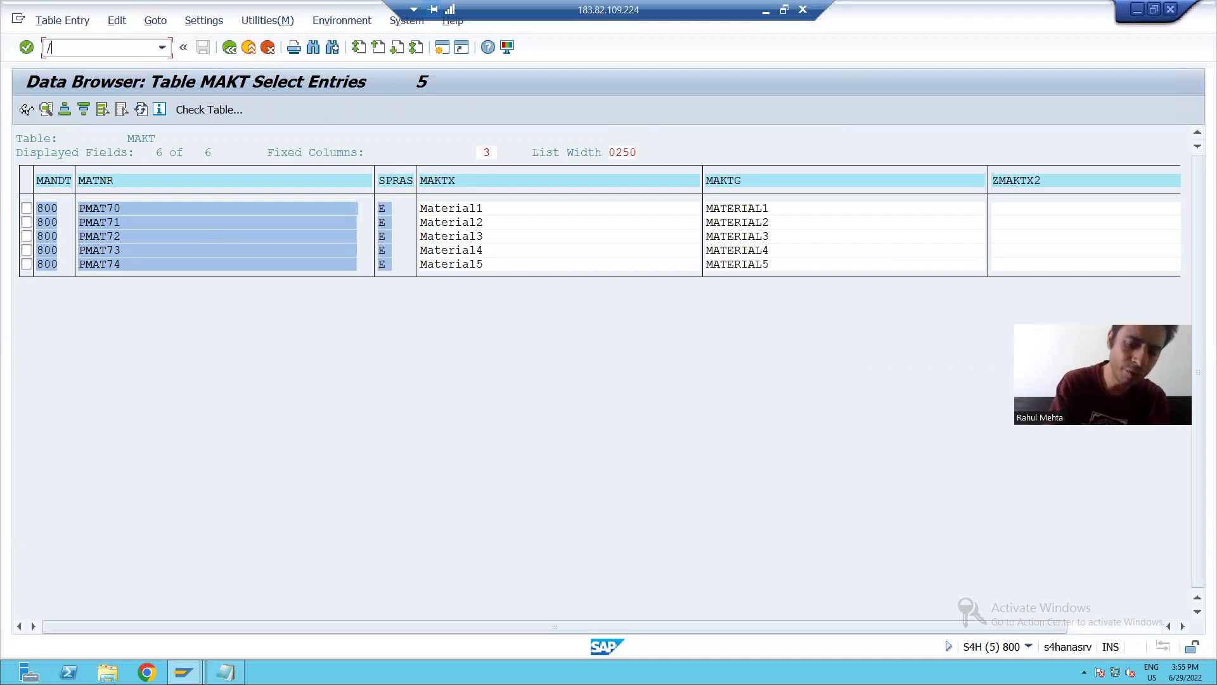
type("nsm35")
key("Return")
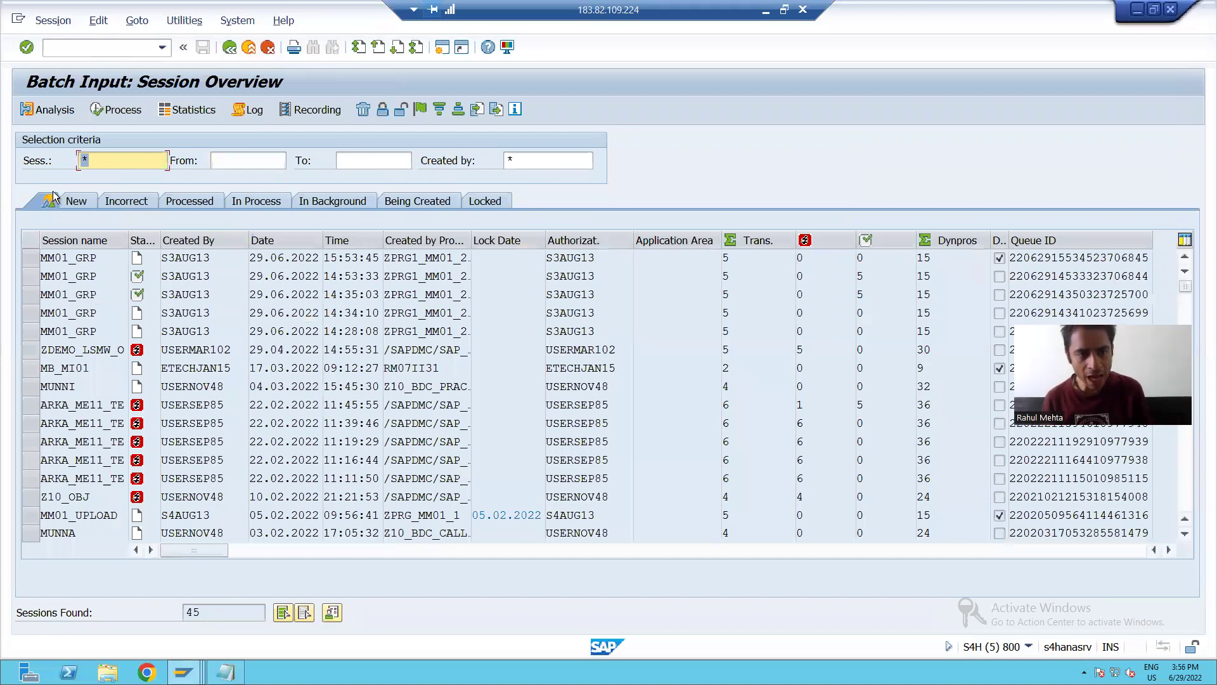
left_click(32, 294)
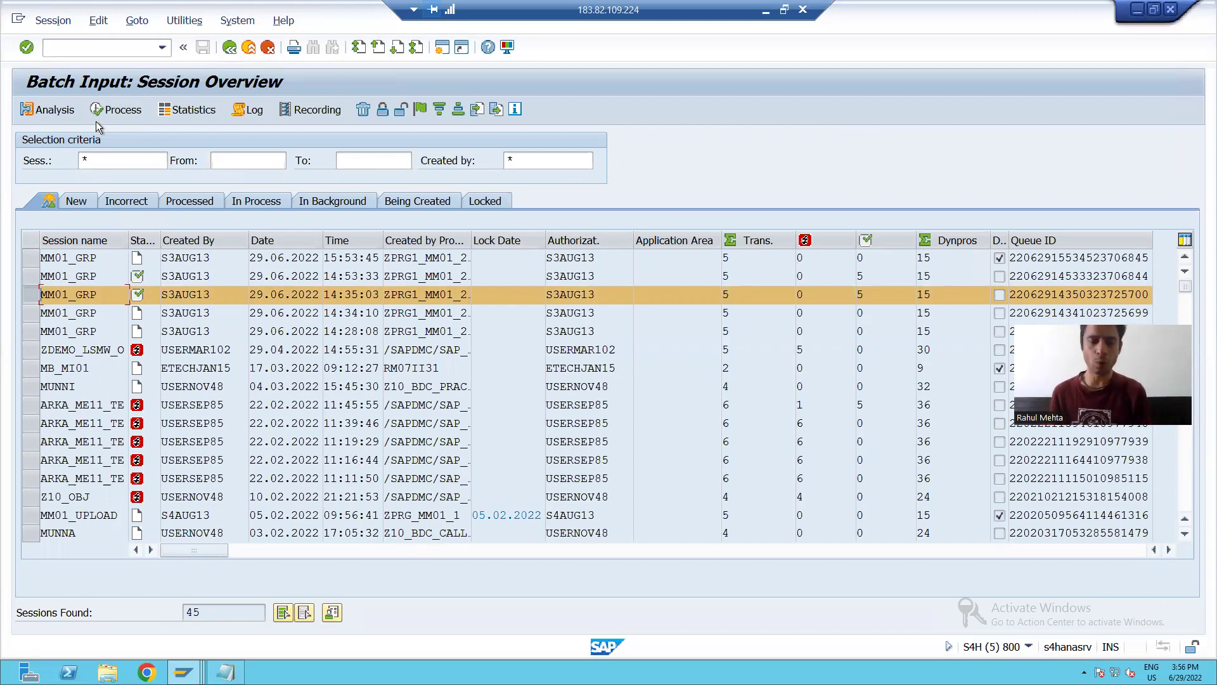
Execute the ZPRG1_MM01_28_2 migration report from its ABAP Editor window
left_click(221, 662)
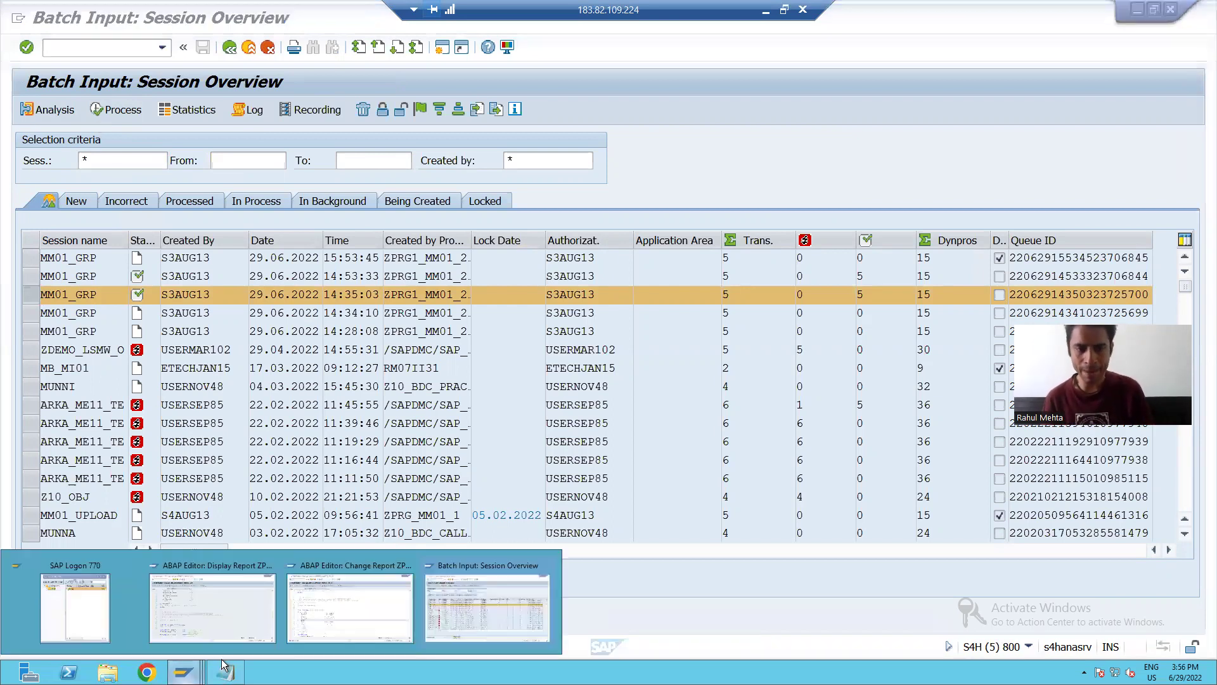
left_click(319, 618)
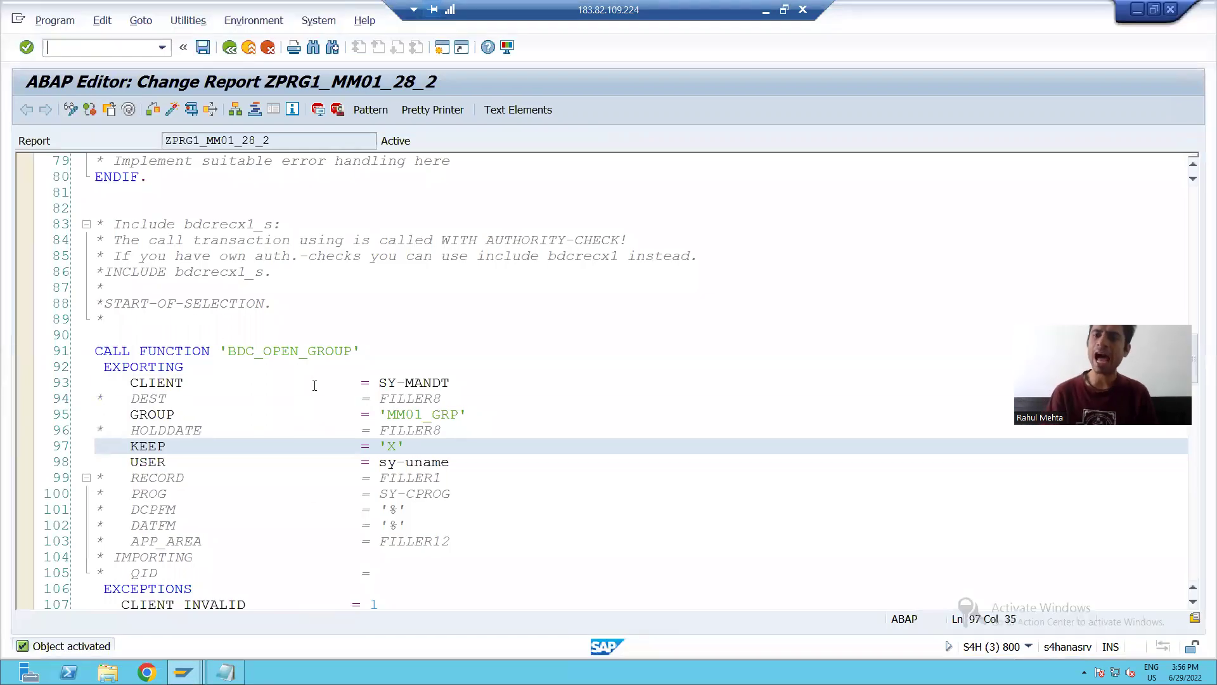
left_click(316, 383)
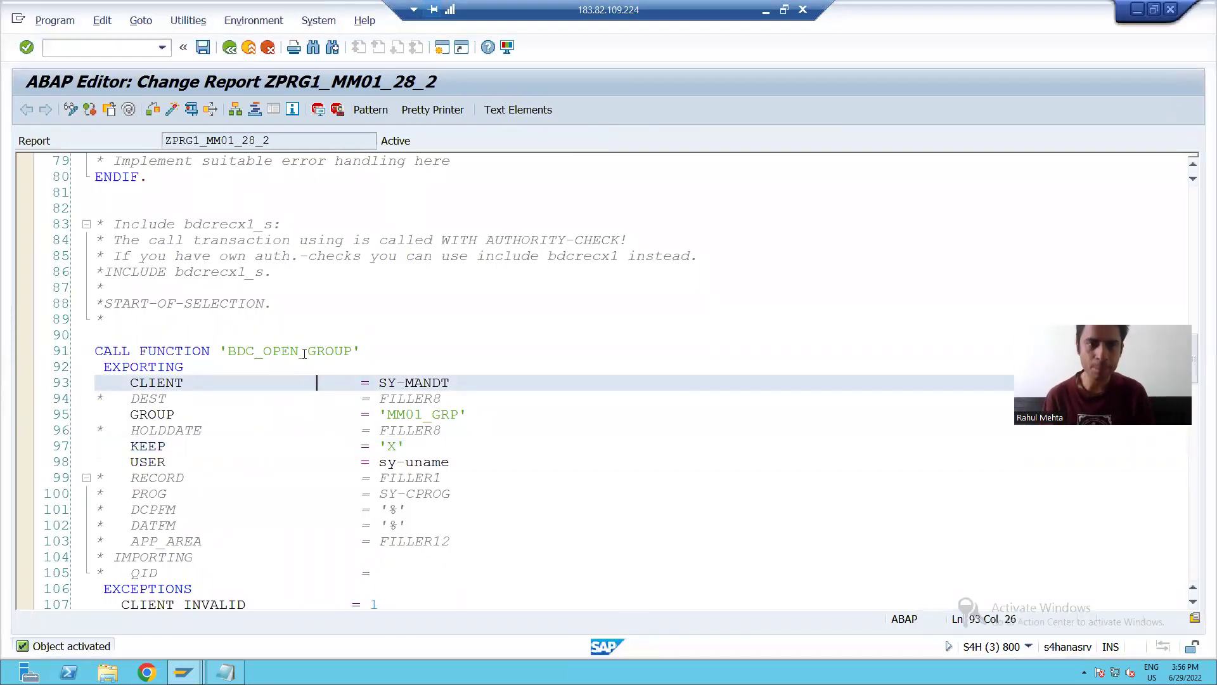
left_click(191, 109)
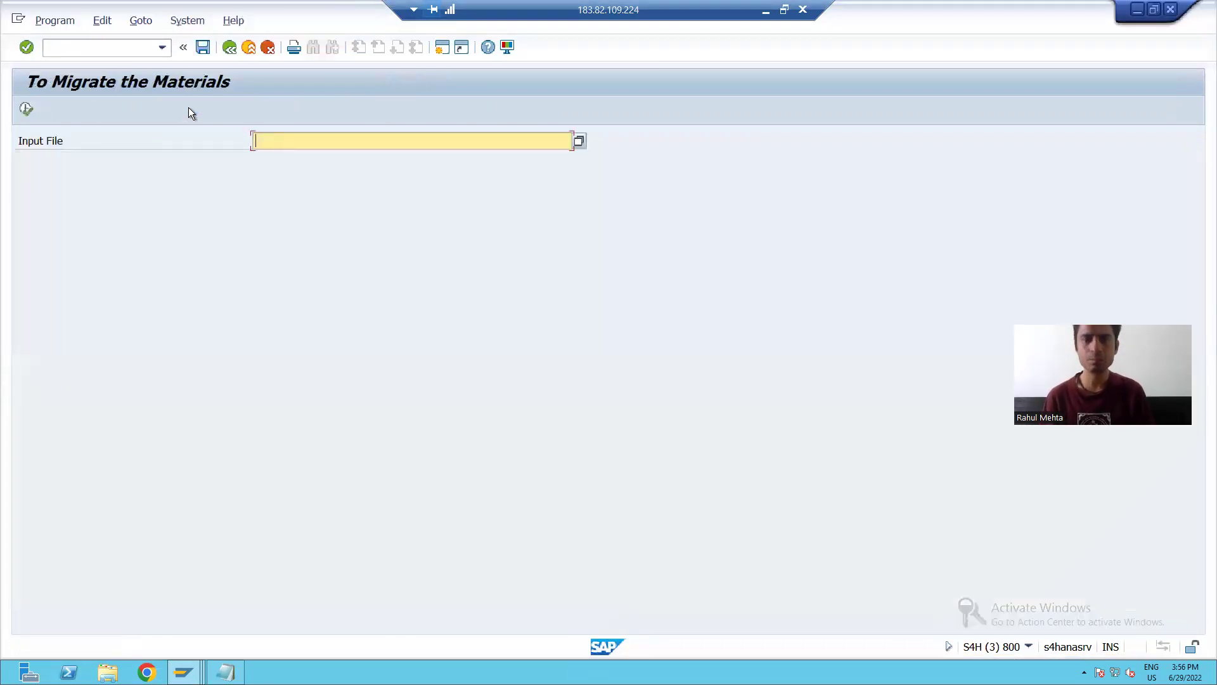
In Legacy Materials, change material numbers PMAT70–PMAT74 to PMAT90–PMAT94
key("super+d")
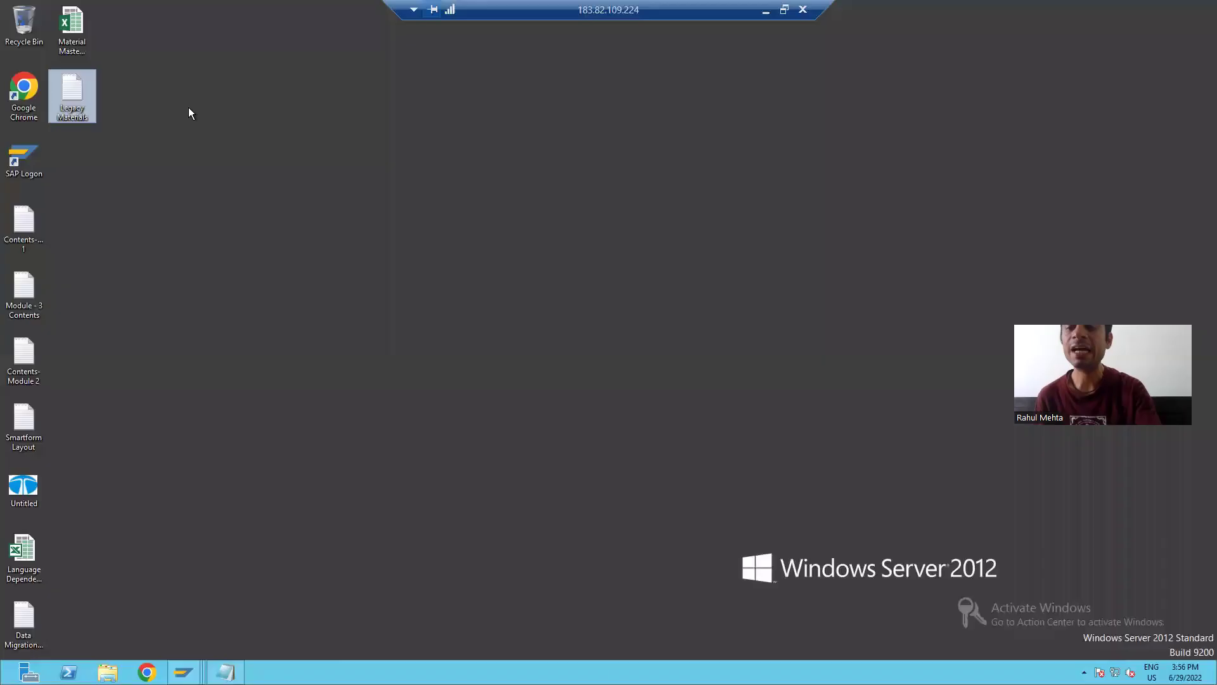
double_click(66, 89)
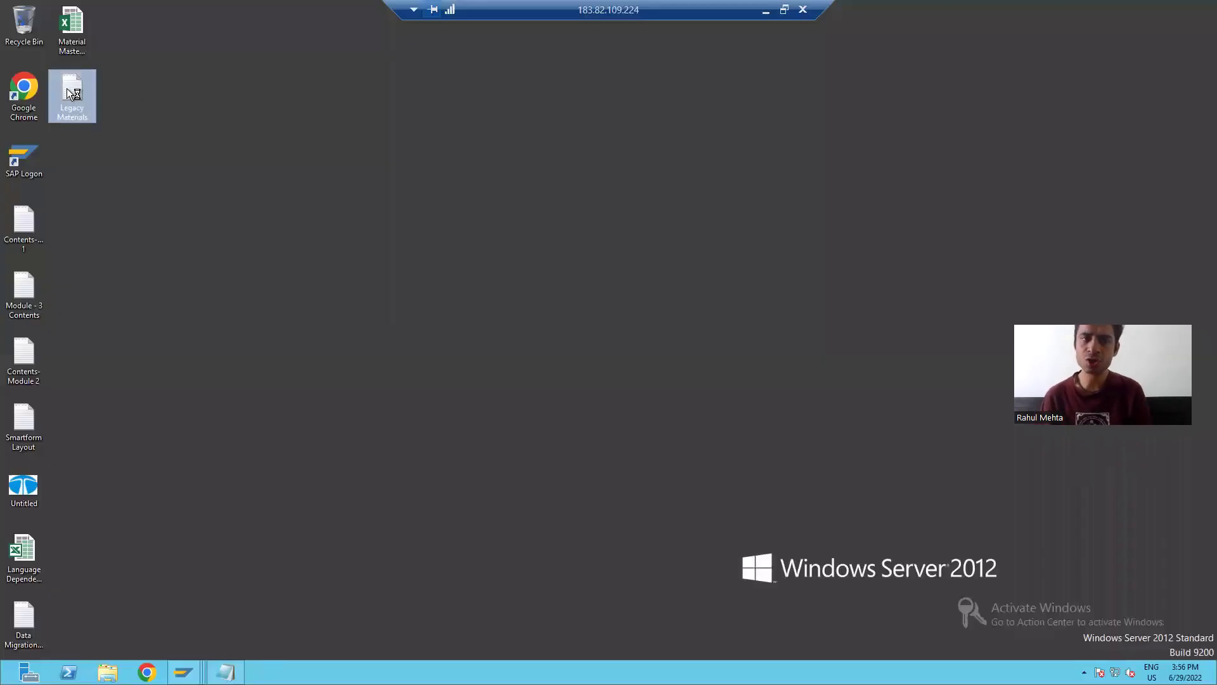
left_click(146, 112)
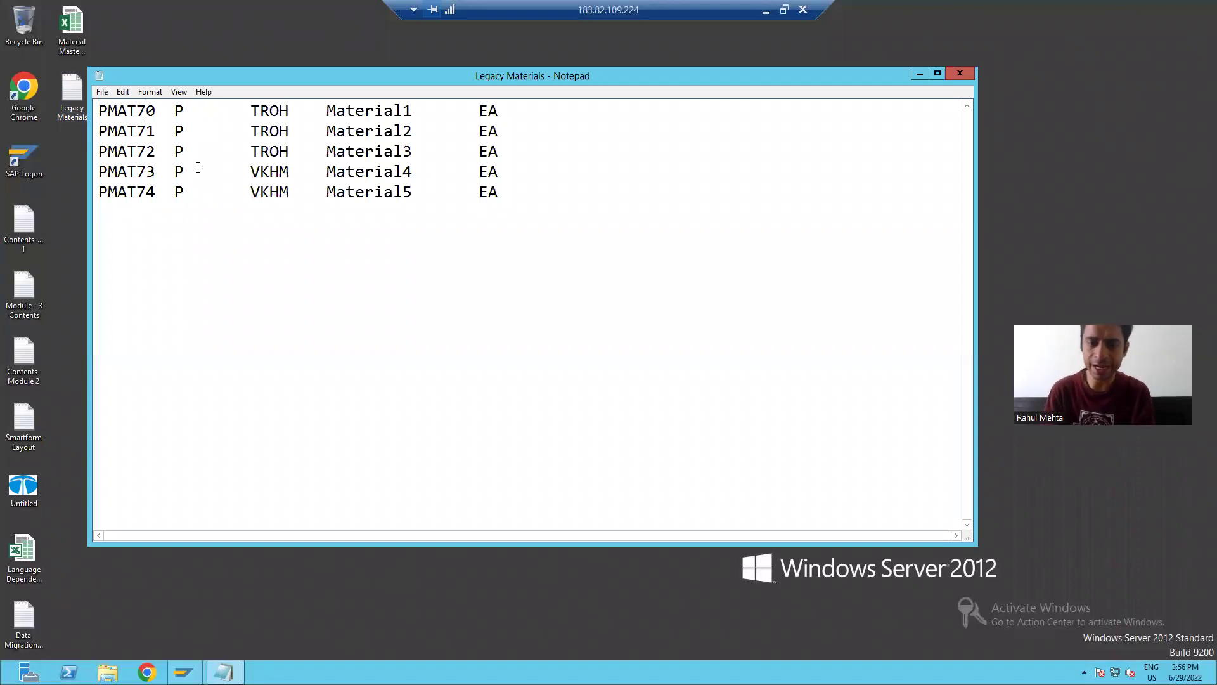
key("BackSpace")
type("9")
key("Down")
key("BackSpace")
type("9")
key("Down")
key("BackSpace")
type("9")
key("Down")
key("BackSpace")
type("9")
key("Down")
key("BackSpace")
type("9")
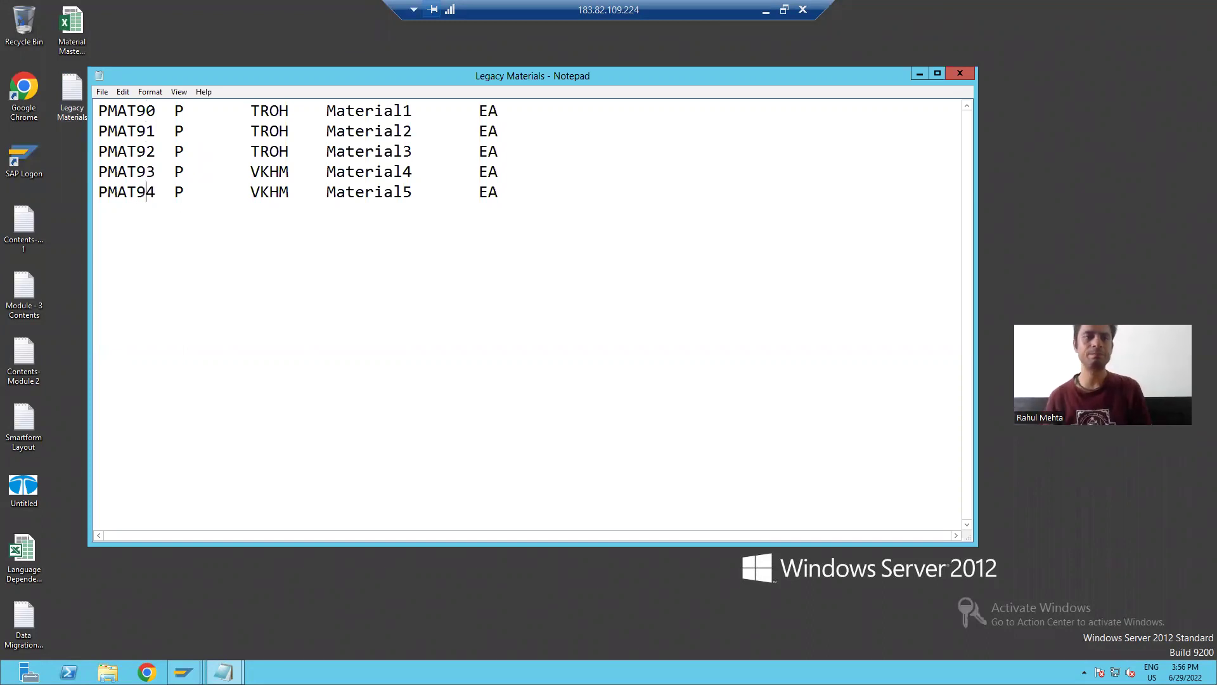
Save the Legacy Materials file and close Notepad
left_click(101, 92)
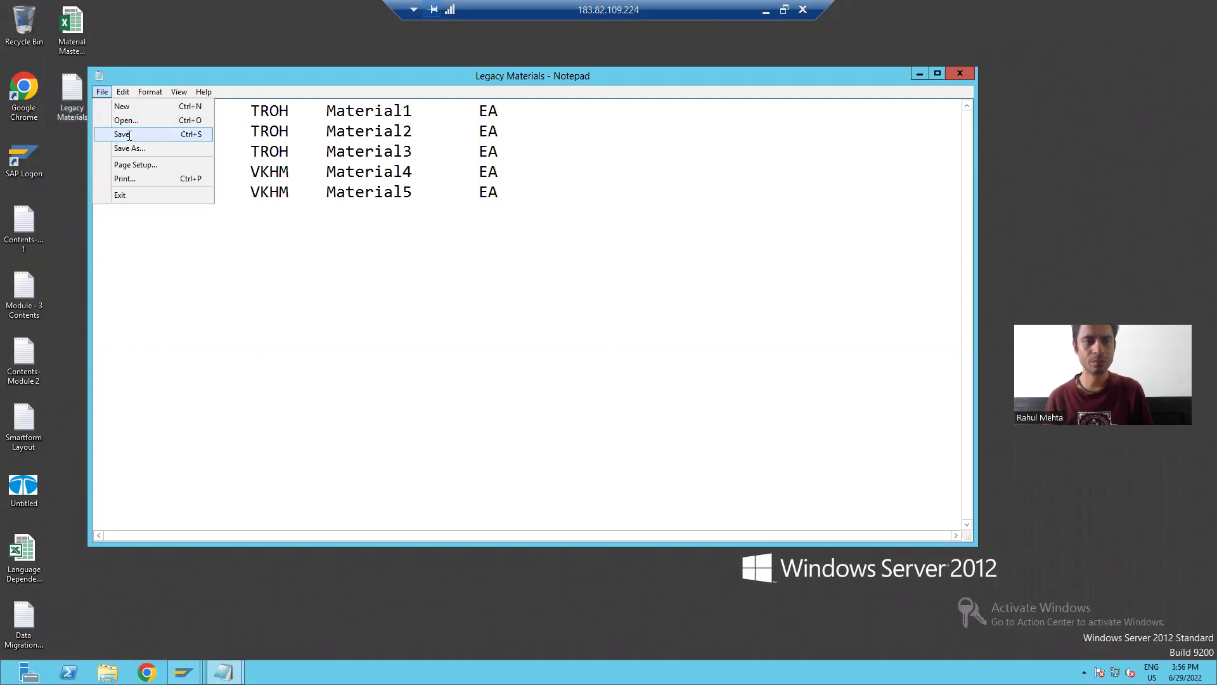
left_click(120, 135)
key("super+d")
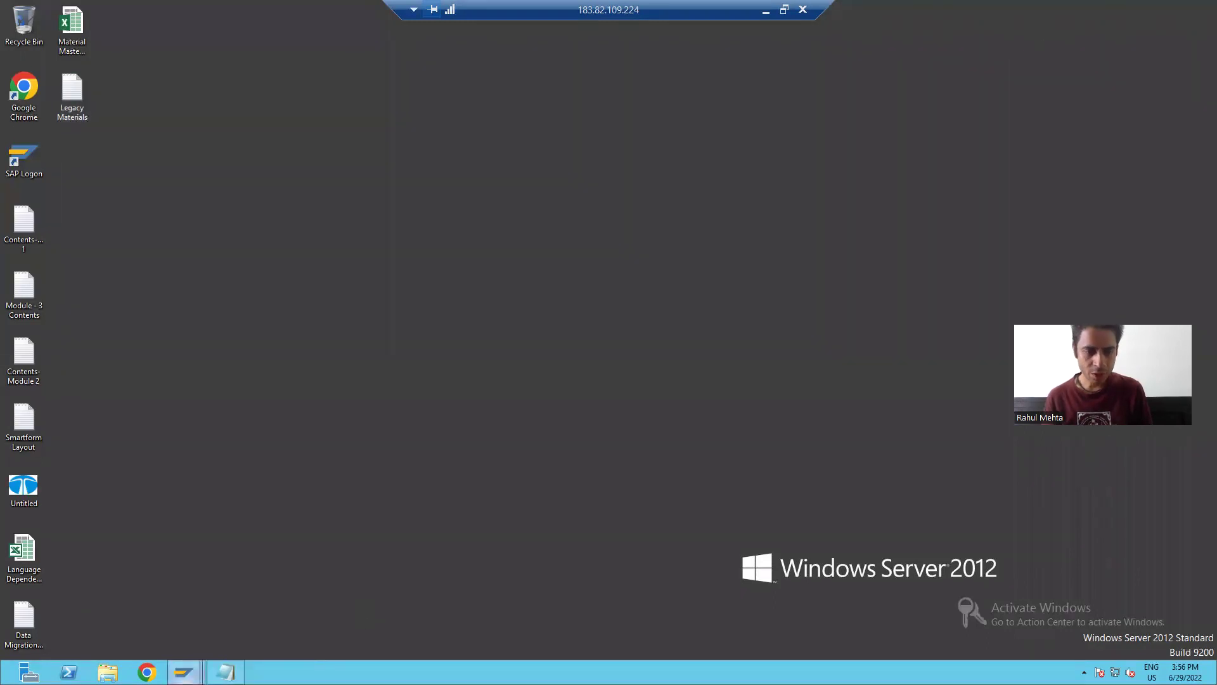
Run the migration report with Legacy Materials.txt chosen as the input file
mouse_move(184, 672)
left_click(326, 618)
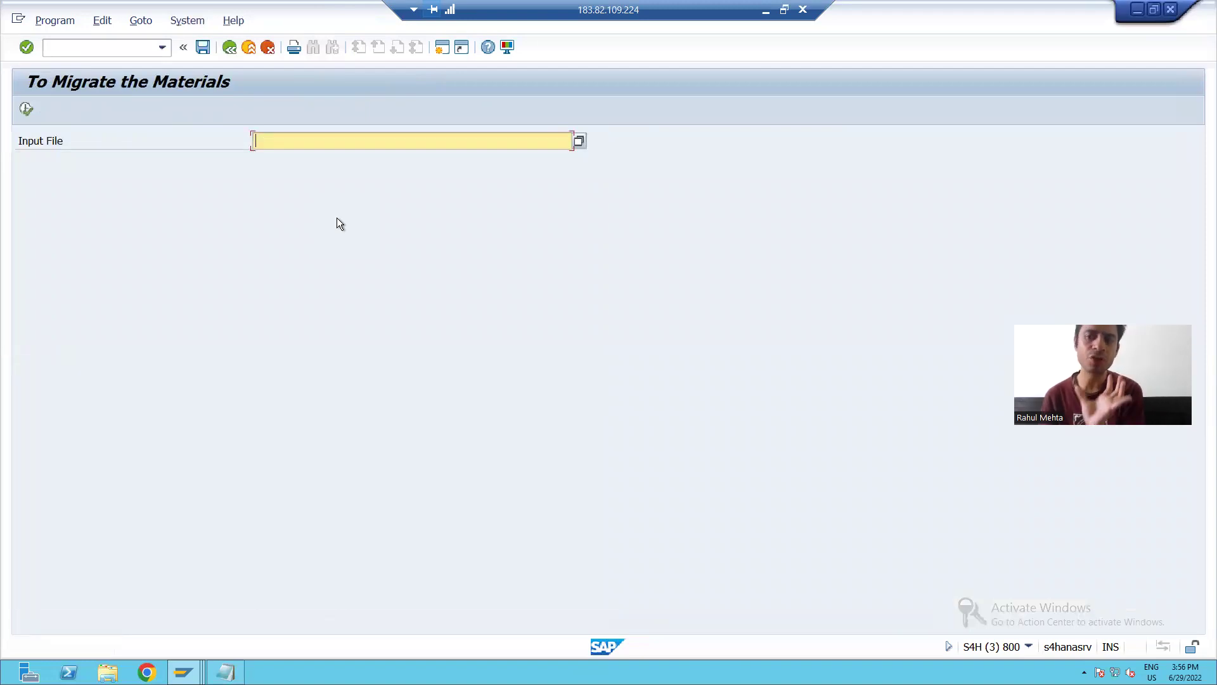
left_click(579, 141)
left_click(185, 227)
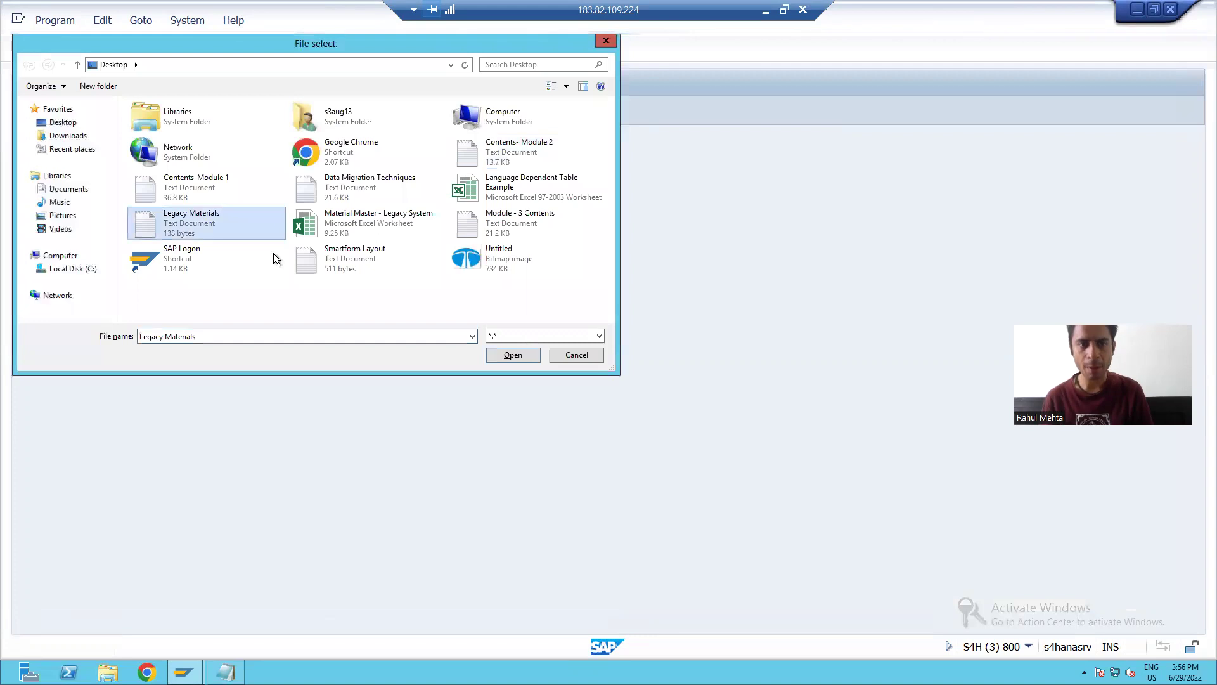
left_click(511, 354)
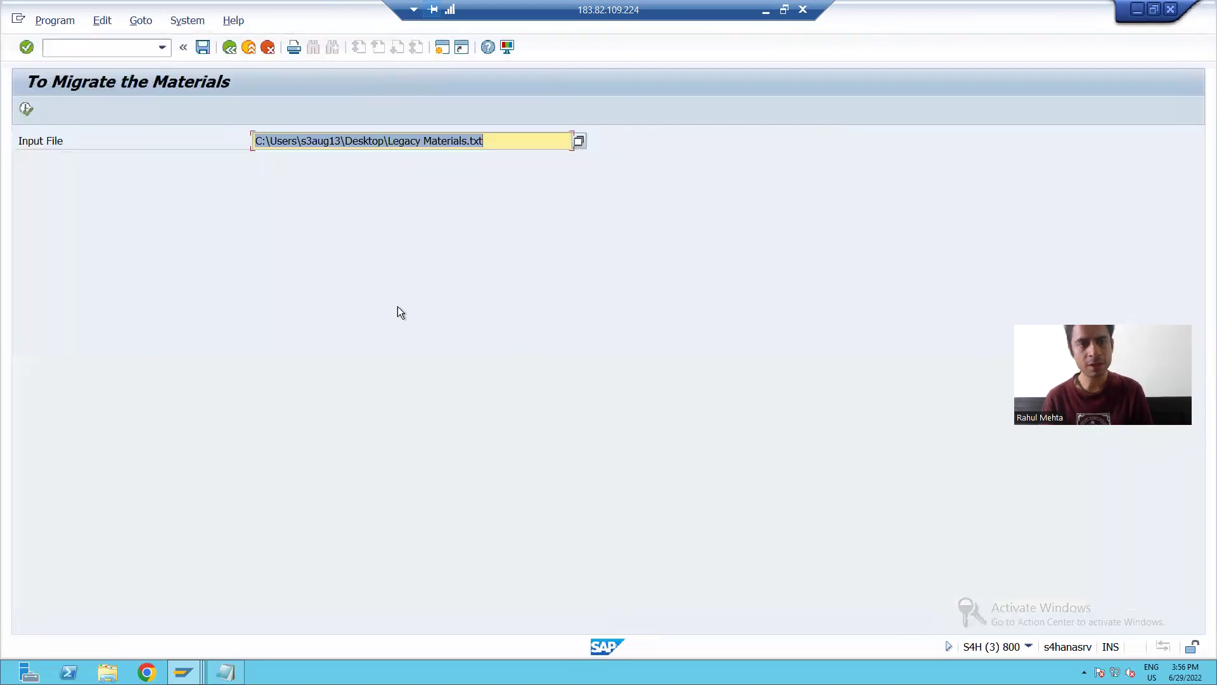
left_click(22, 111)
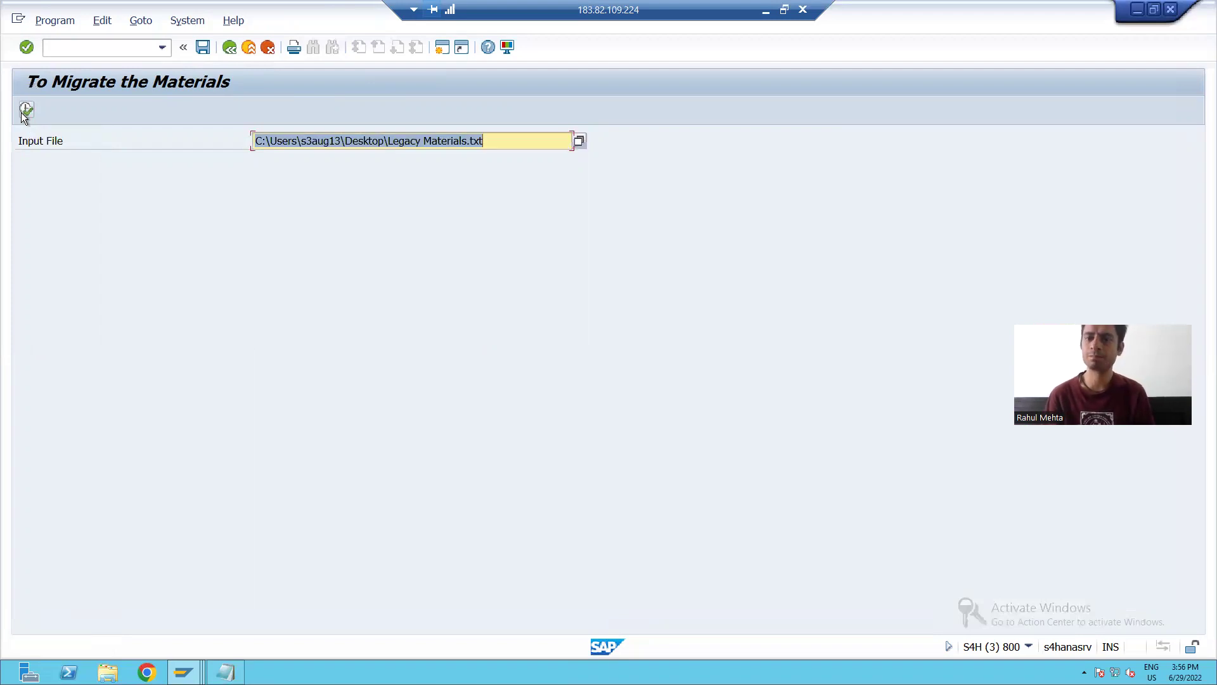
left_click(184, 672)
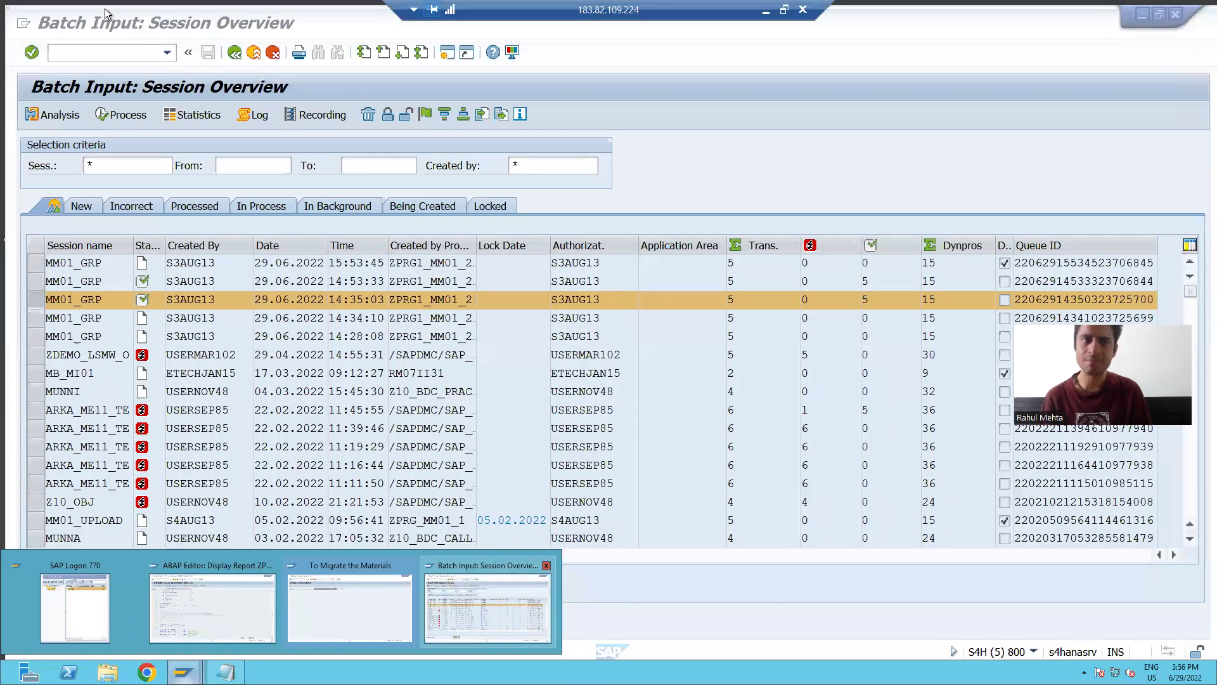
Refresh SM35, select the new 15:57:55 MM01_GRP session and open its processing dialog
left_click(507, 608)
left_click(75, 52)
type("/nsm35")
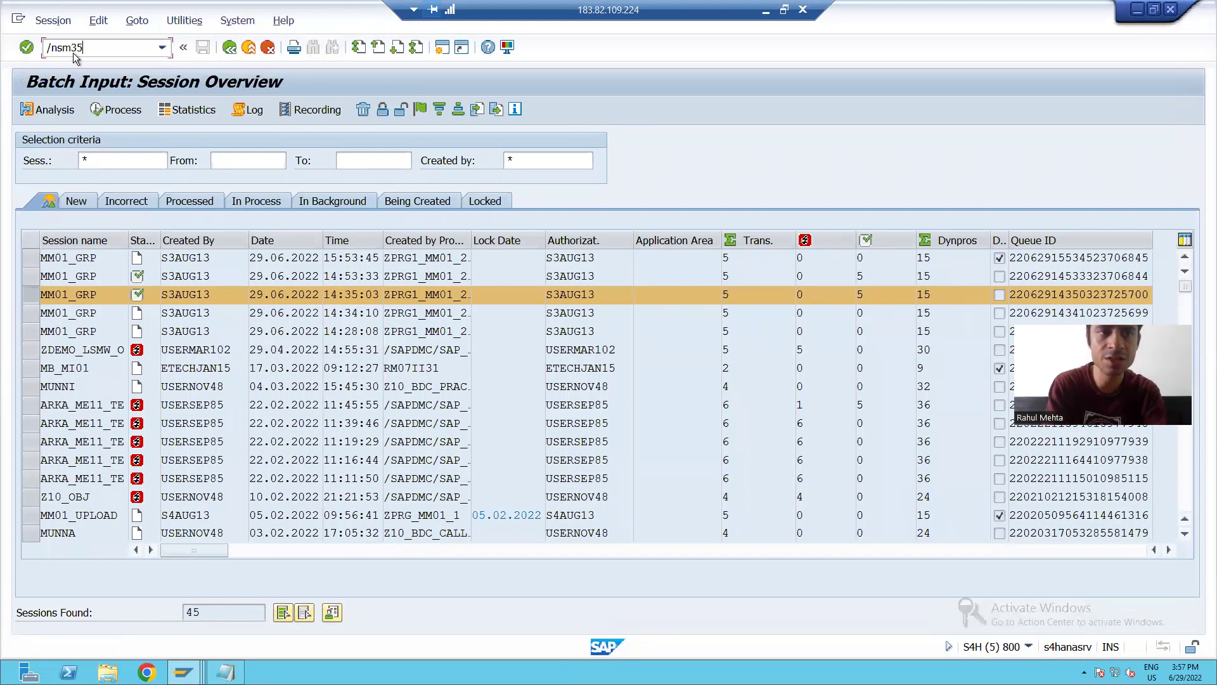
key("Return")
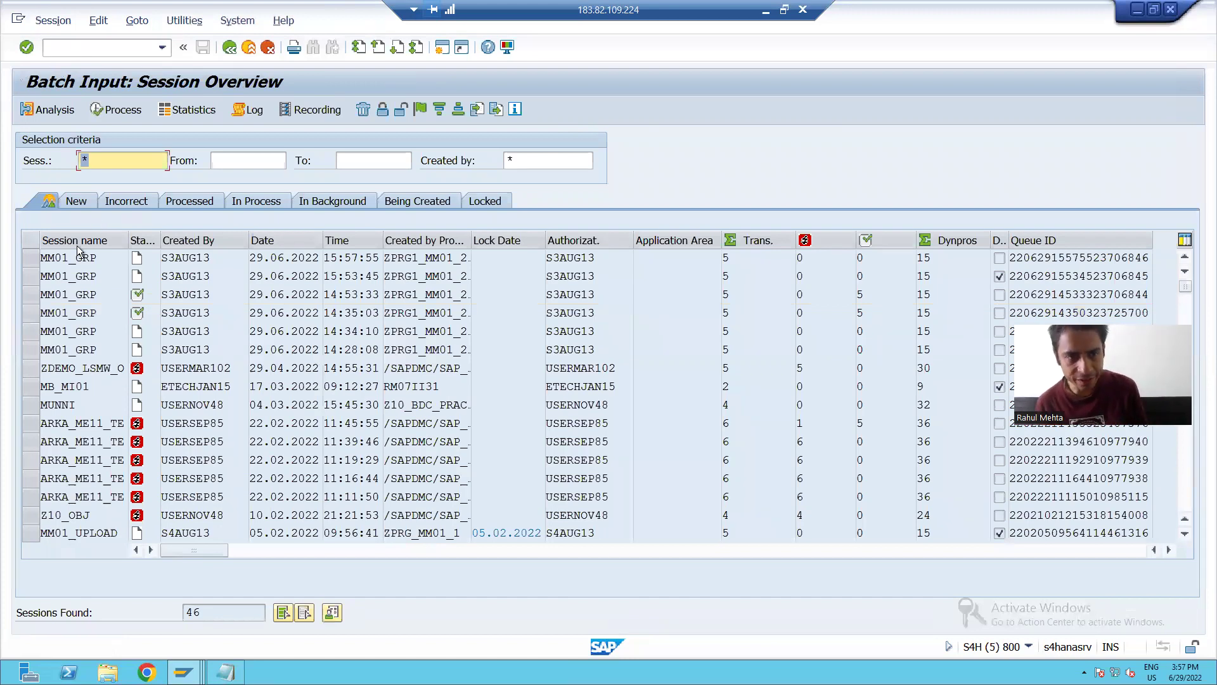
left_click(29, 260)
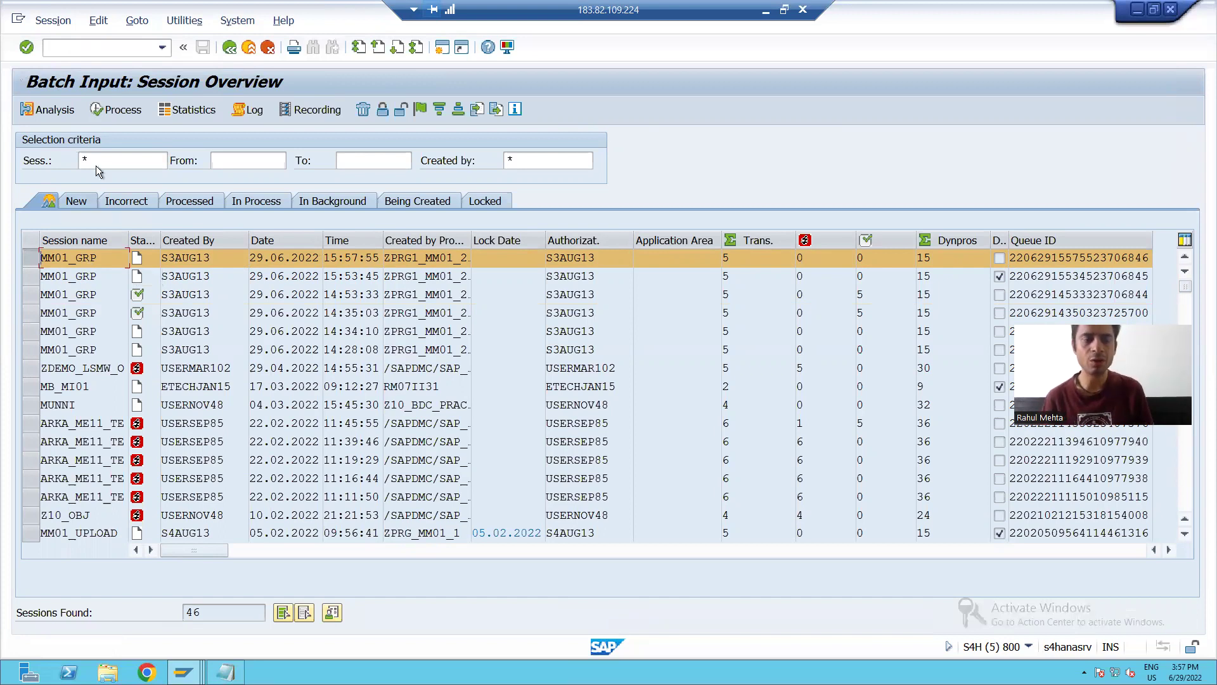
left_click(112, 109)
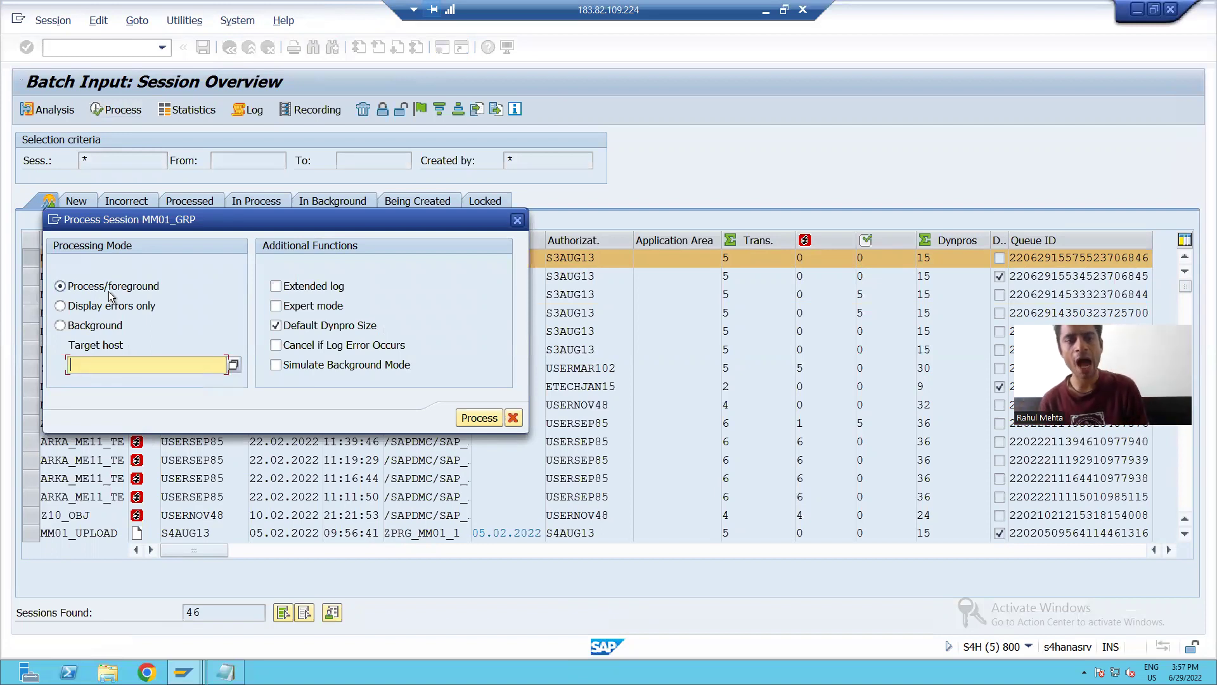
Process the 15:57:55 MM01_GRP session in background and refresh SM35 to confirm Processed
left_click(98, 325)
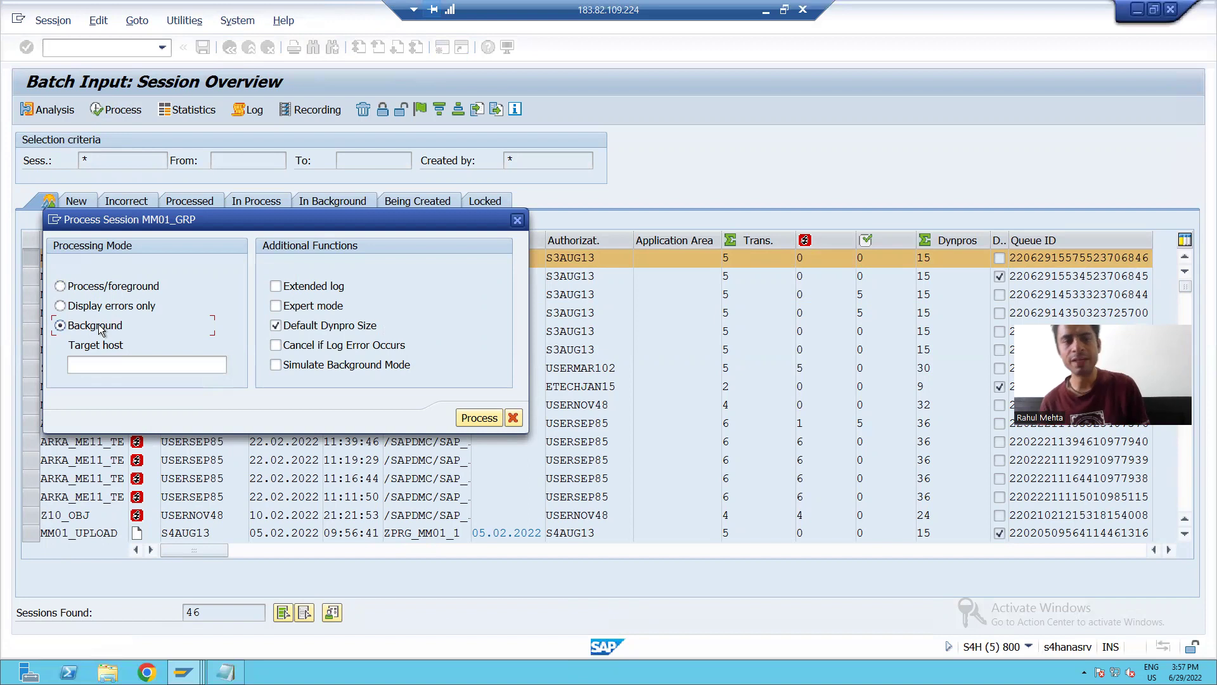
left_click(477, 419)
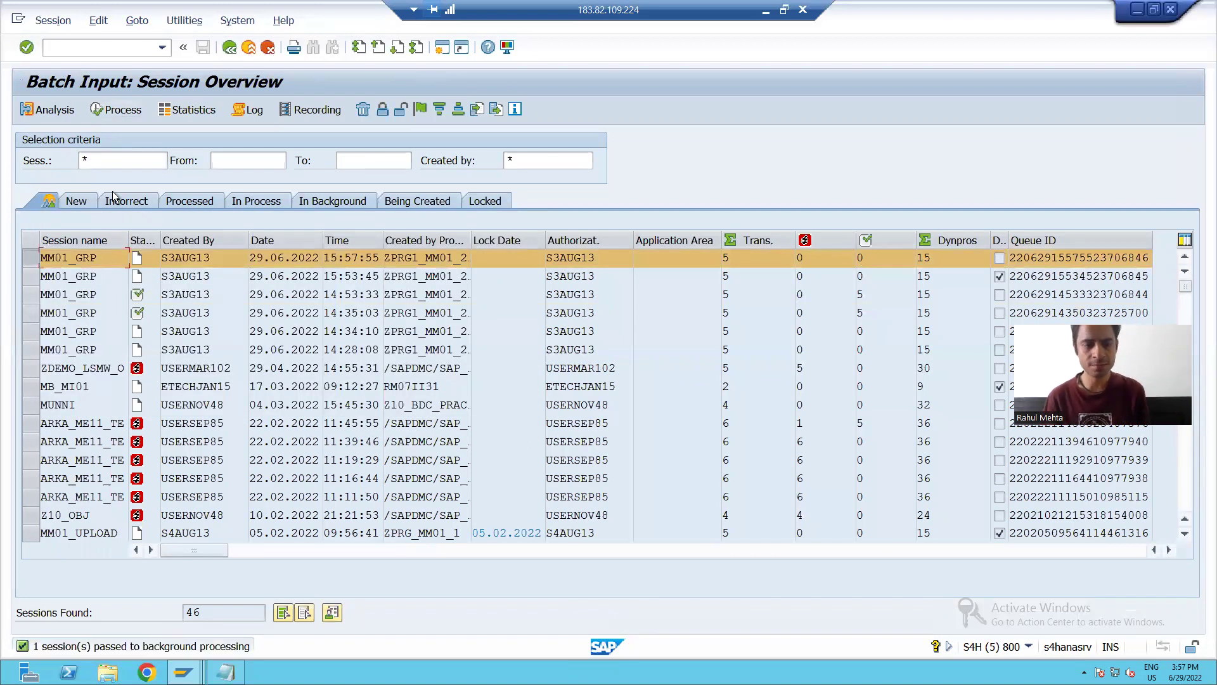
type("/nsm35")
key("Return")
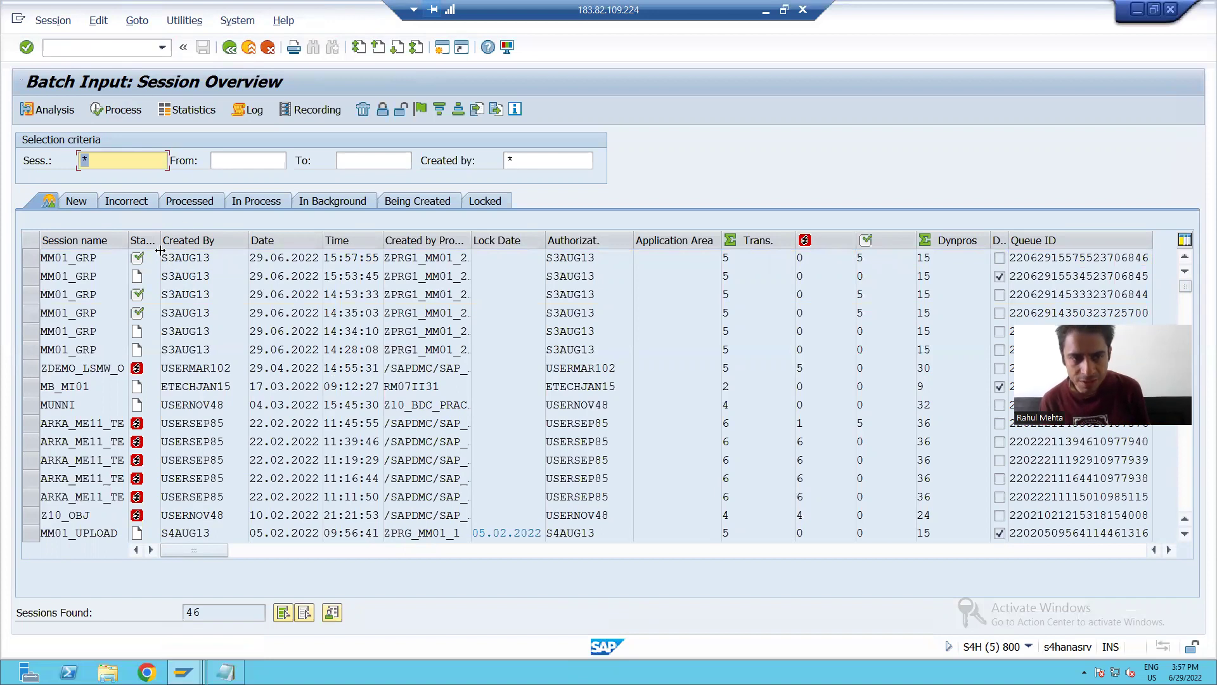
left_click_drag(180, 253, 181, 254)
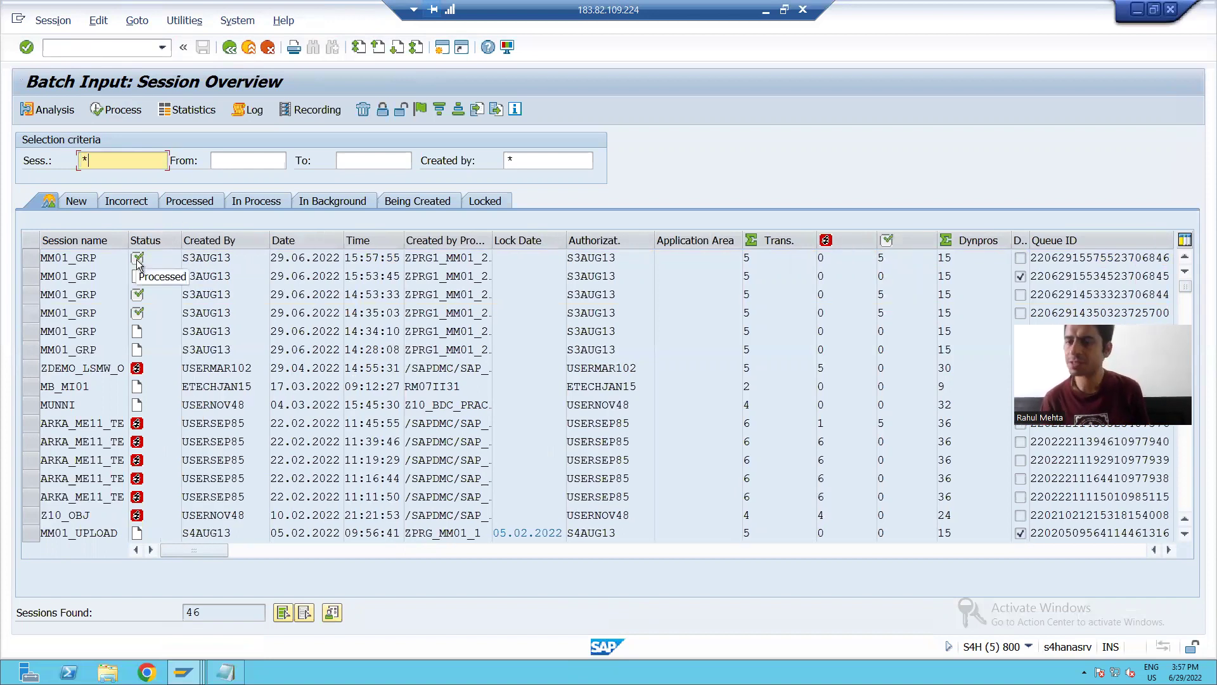
left_click(29, 259)
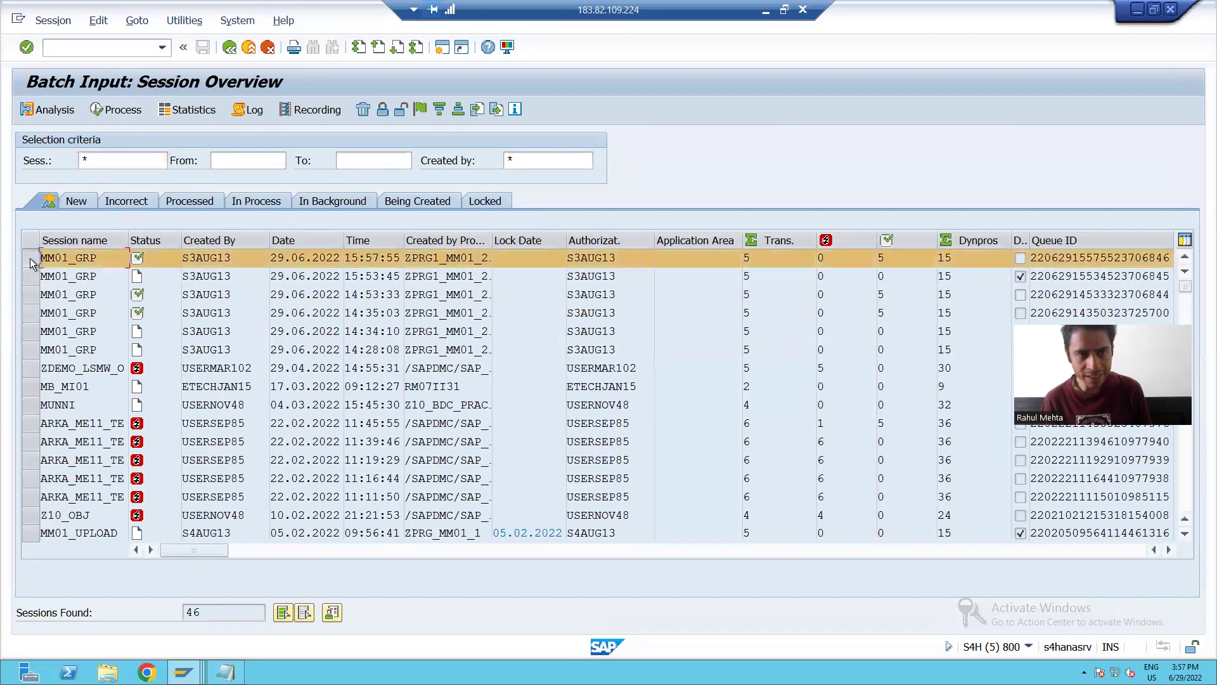
Display the new session's detailed log: PMAT90–PMAT94 created, 5 transactions, 0 errors
left_click(243, 111)
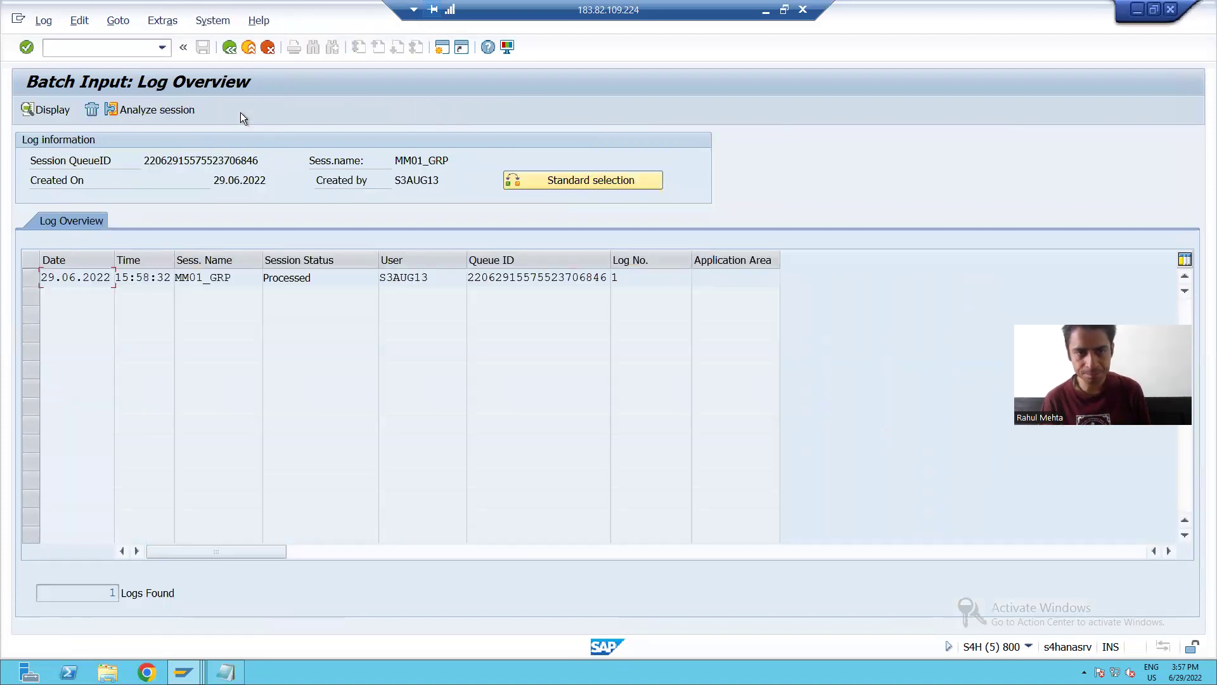
double_click(101, 276)
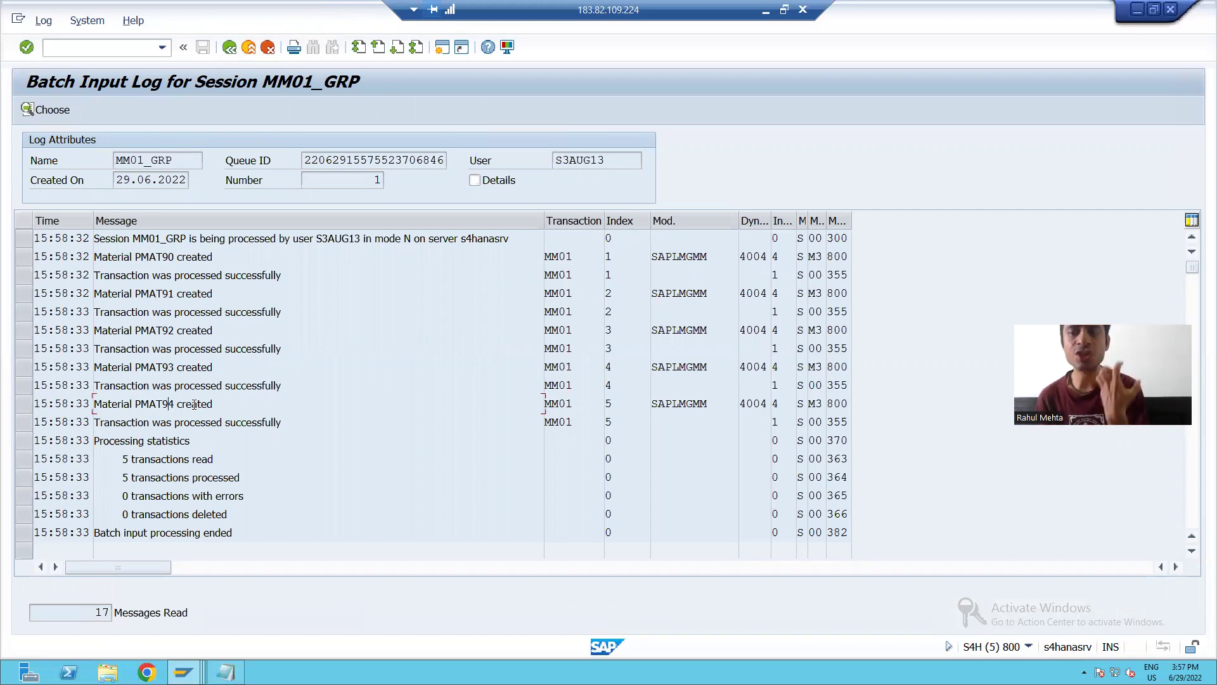
left_click(183, 672)
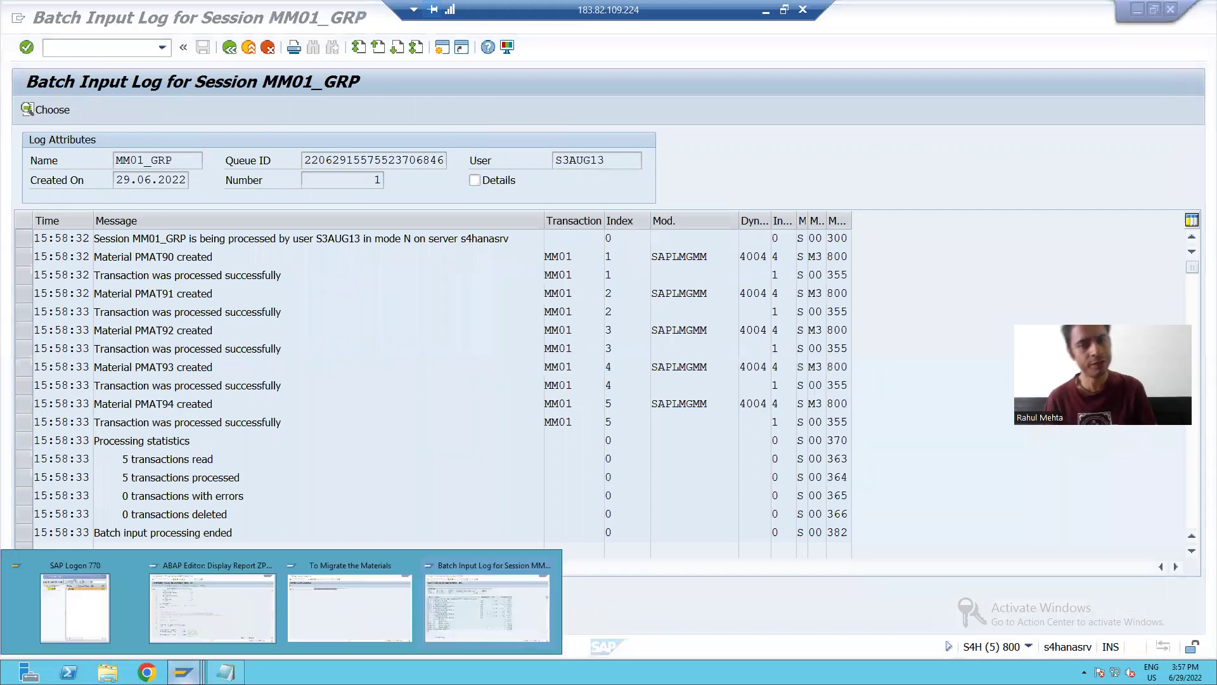
left_click(383, 612)
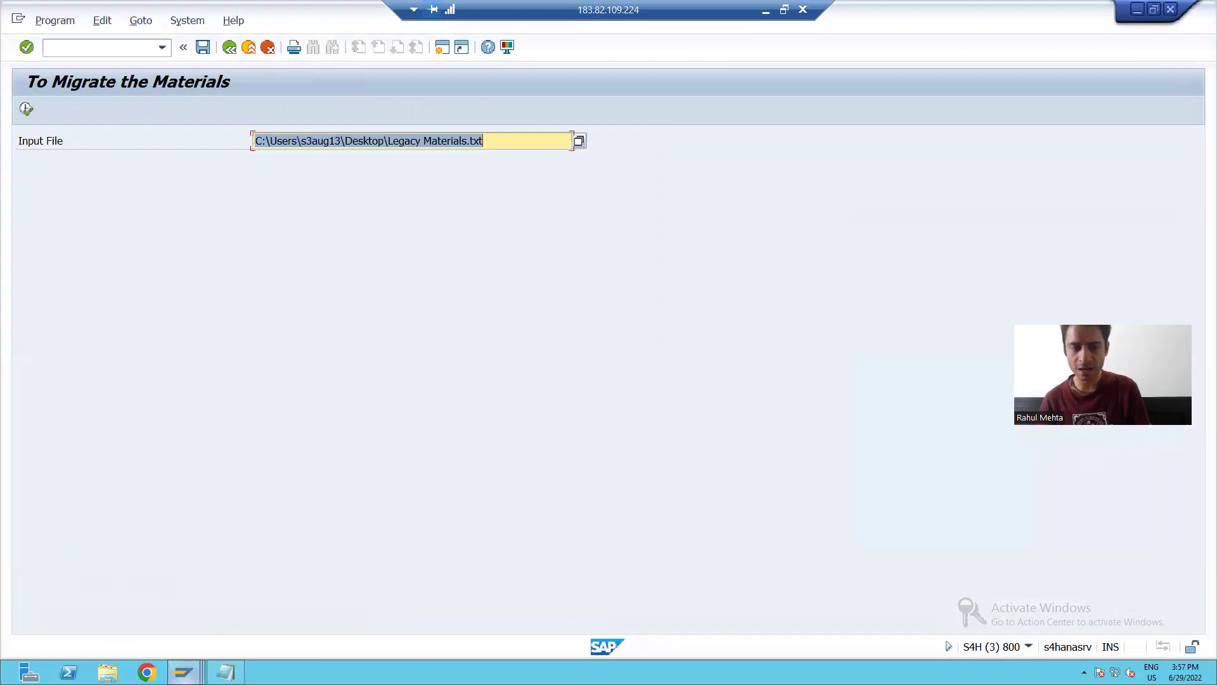
left_click(183, 673)
left_click(431, 617)
left_click(54, 48)
Open the data browser for table MARA from the ABAP Dictionary in a new session
type("/ose11")
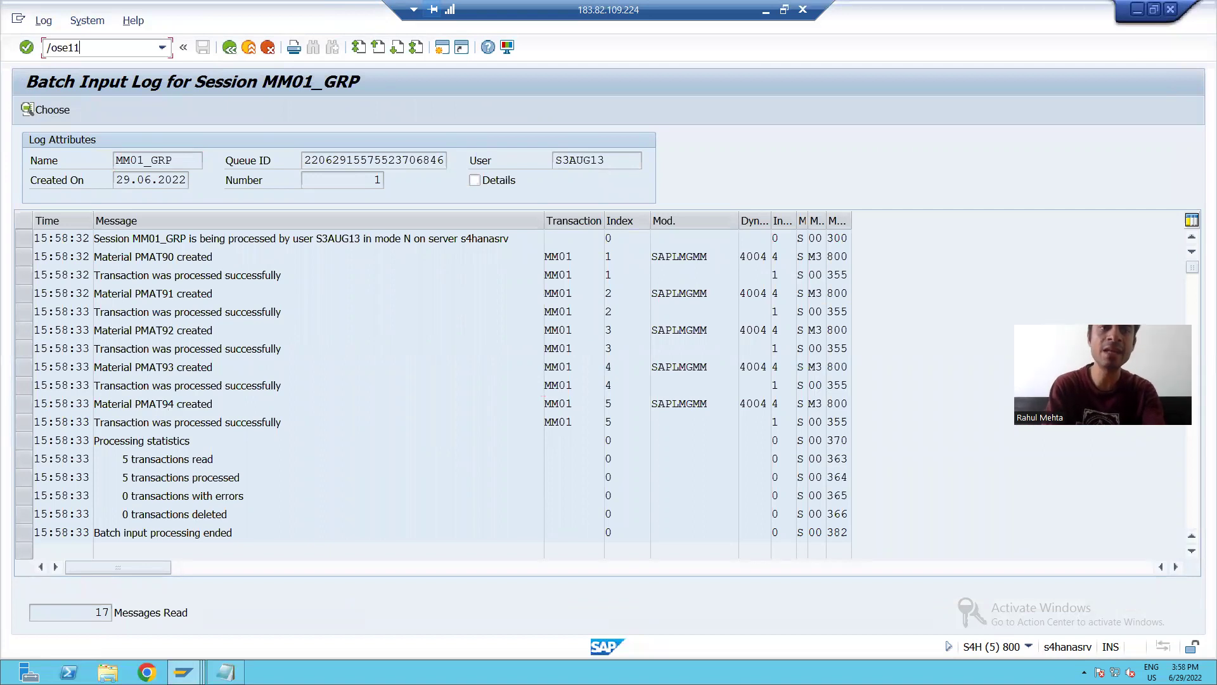
key("Return")
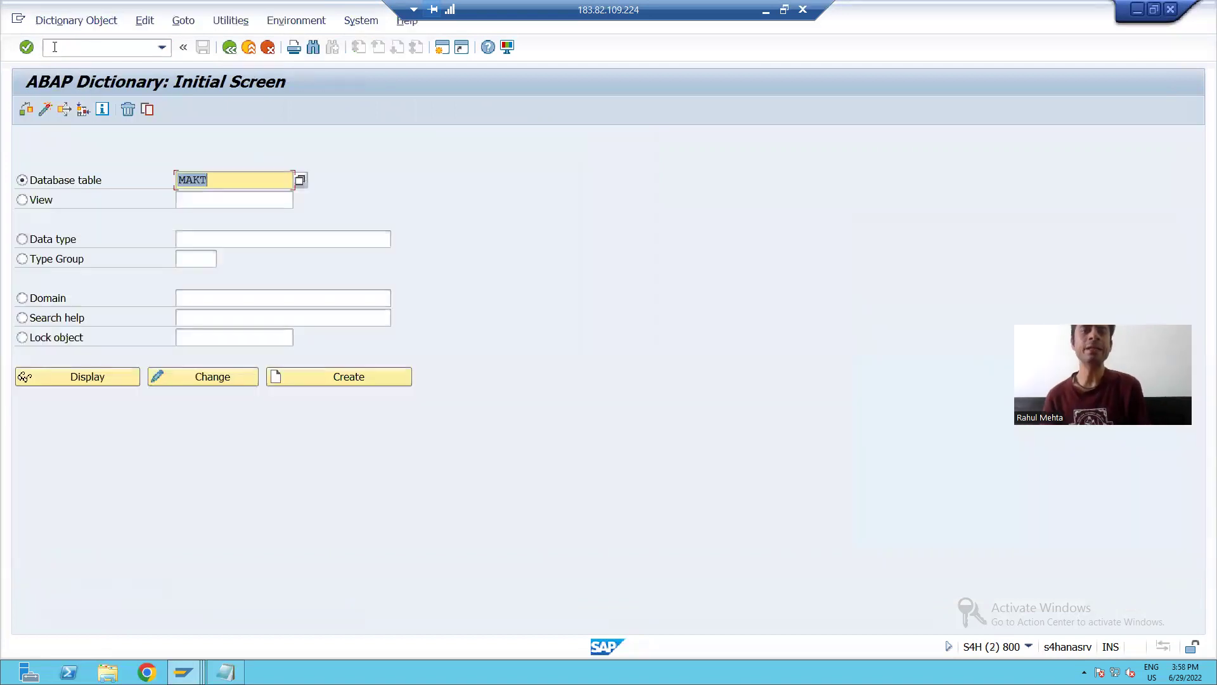
type("MARA")
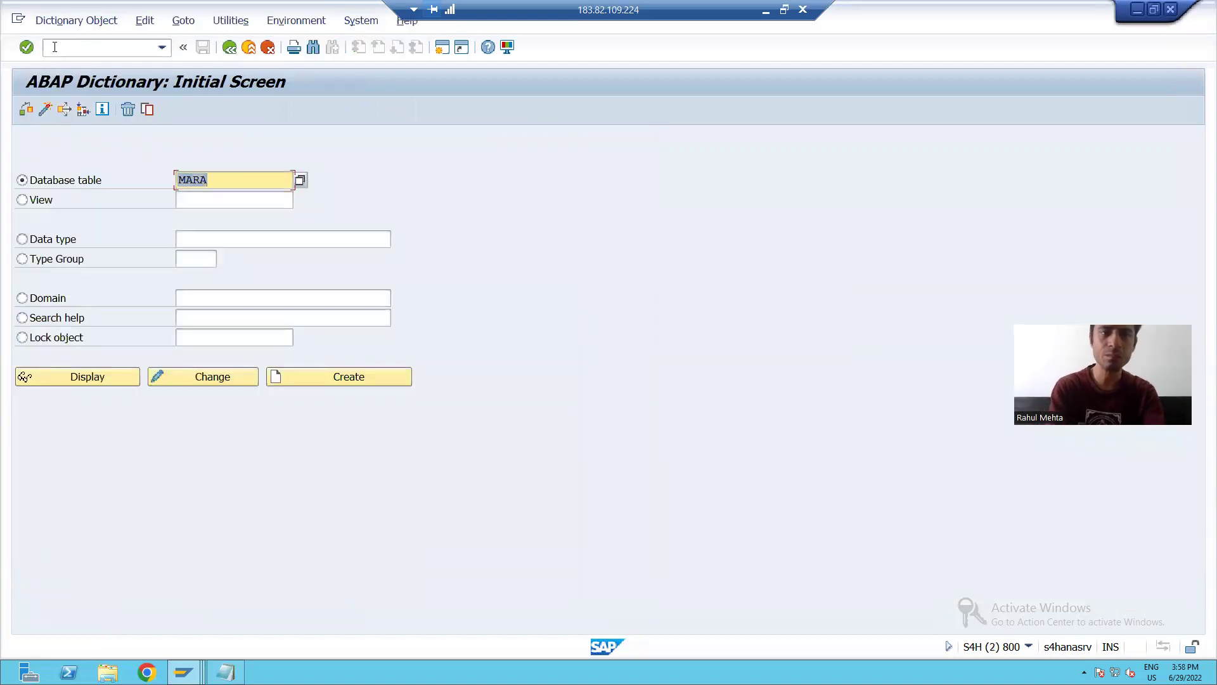
left_click(127, 383)
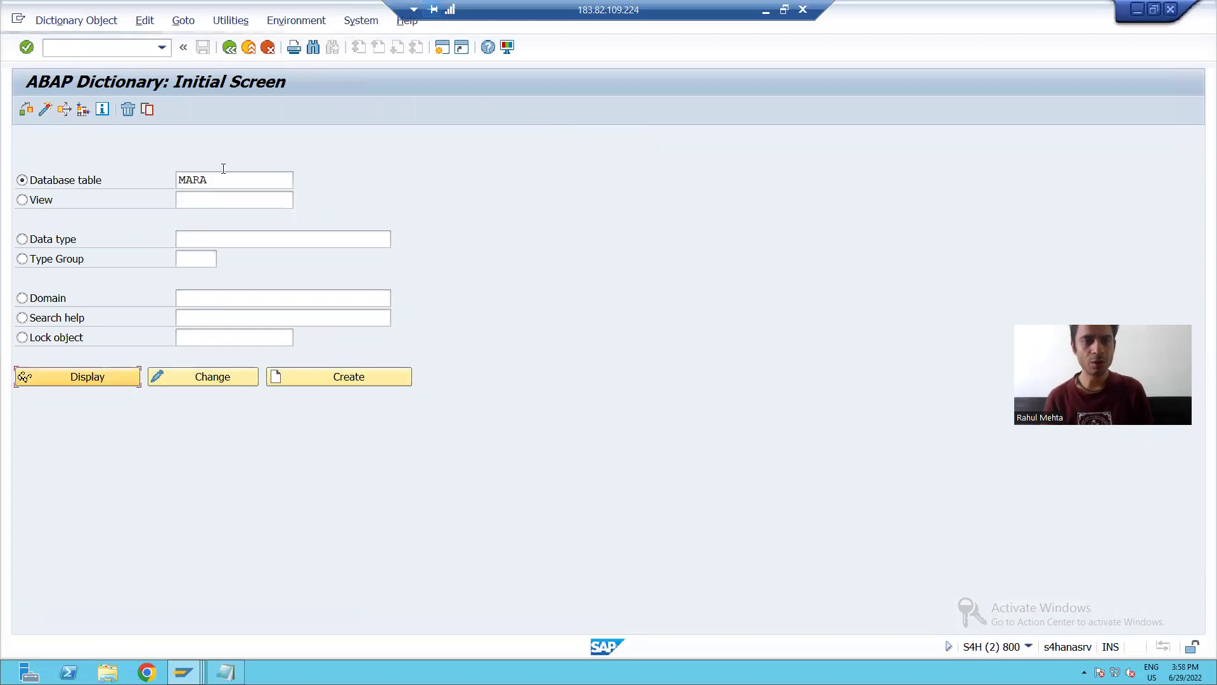
key("ctrl+shift+F10")
List MARA entries for material numbers PMAT90 to PMAT94 and scroll through the columns
left_click(283, 160)
left_click(283, 177)
key("BackSpace")
key("BackSpace")
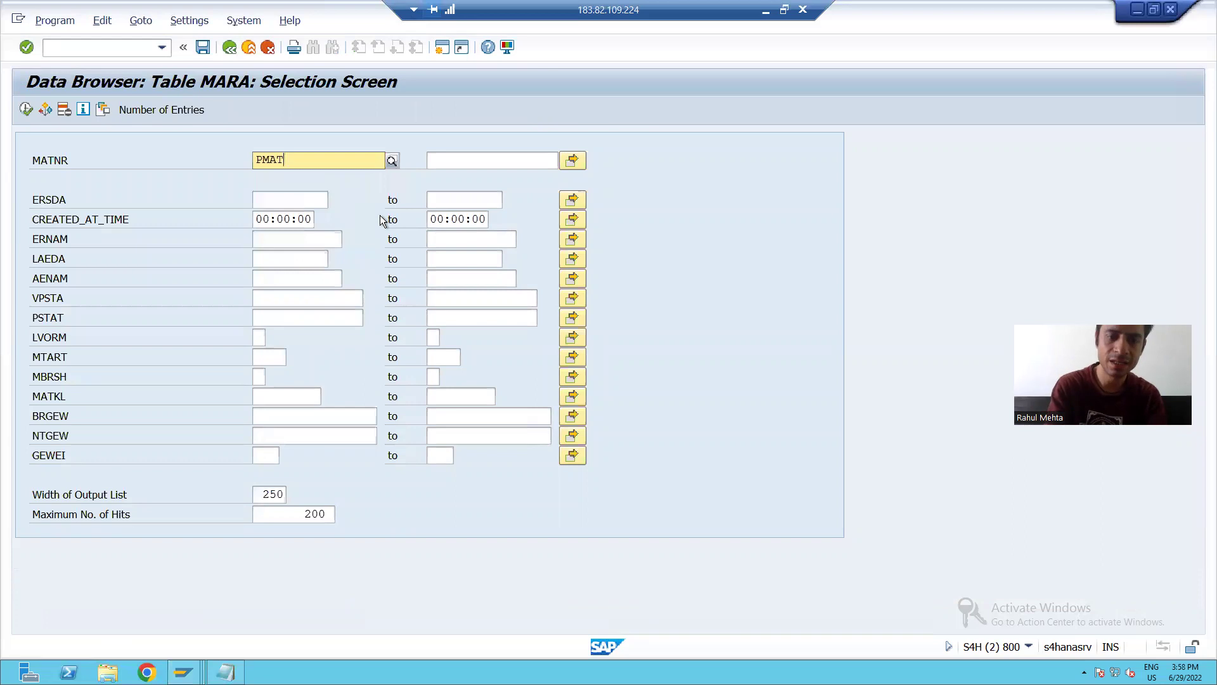
type("90")
key("Tab")
type("PMAT")
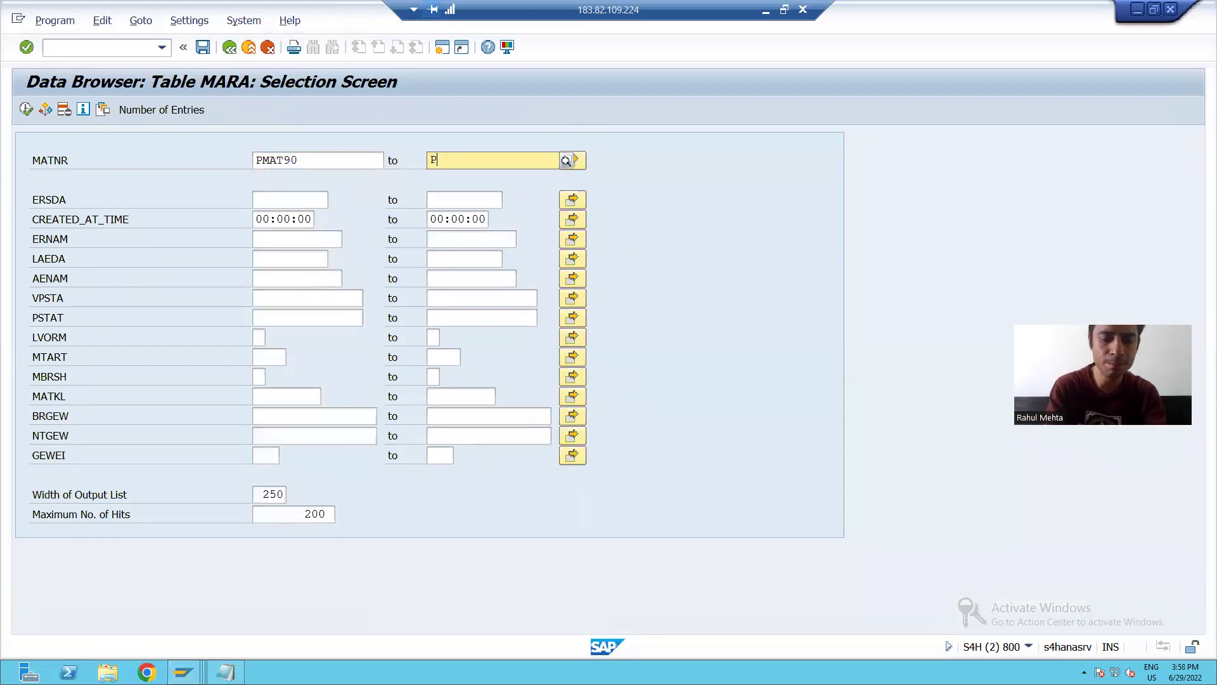
type("94")
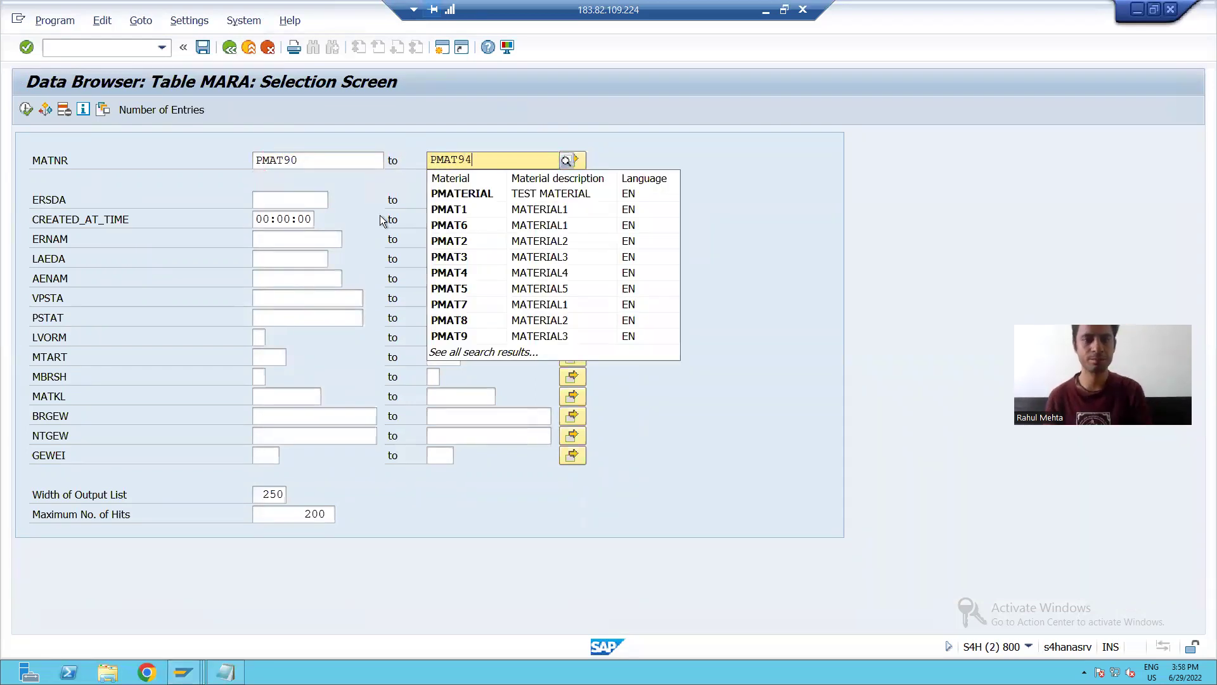
left_click(456, 194)
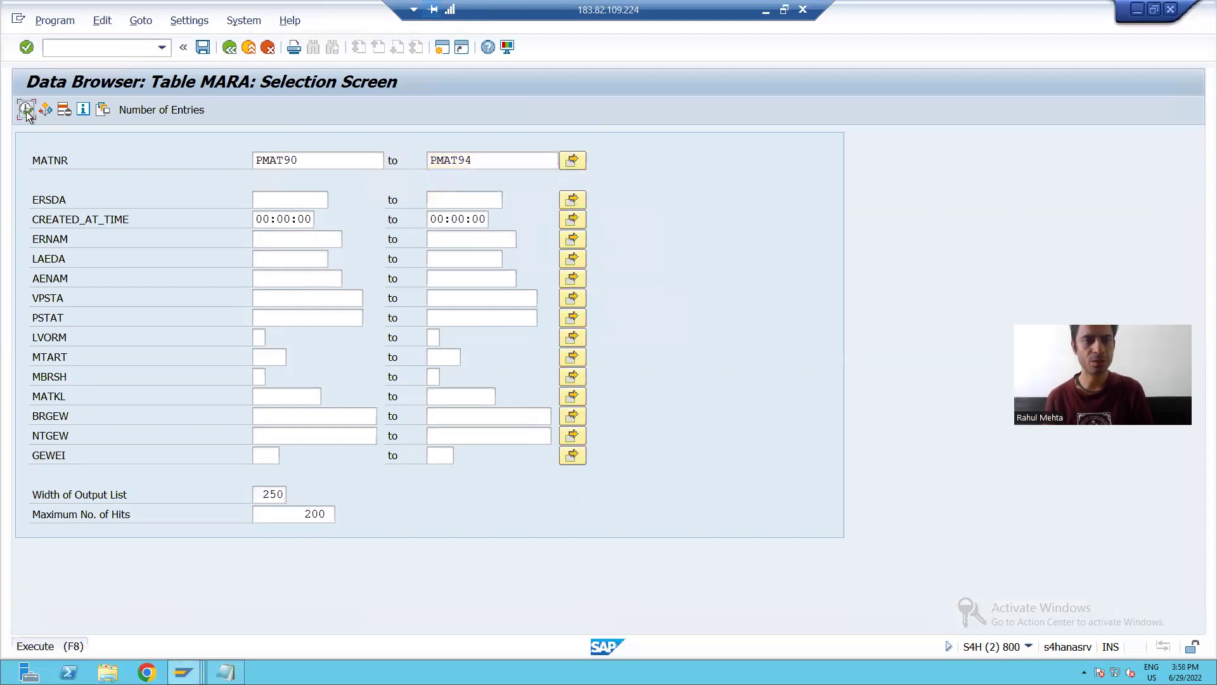
left_click(26, 109)
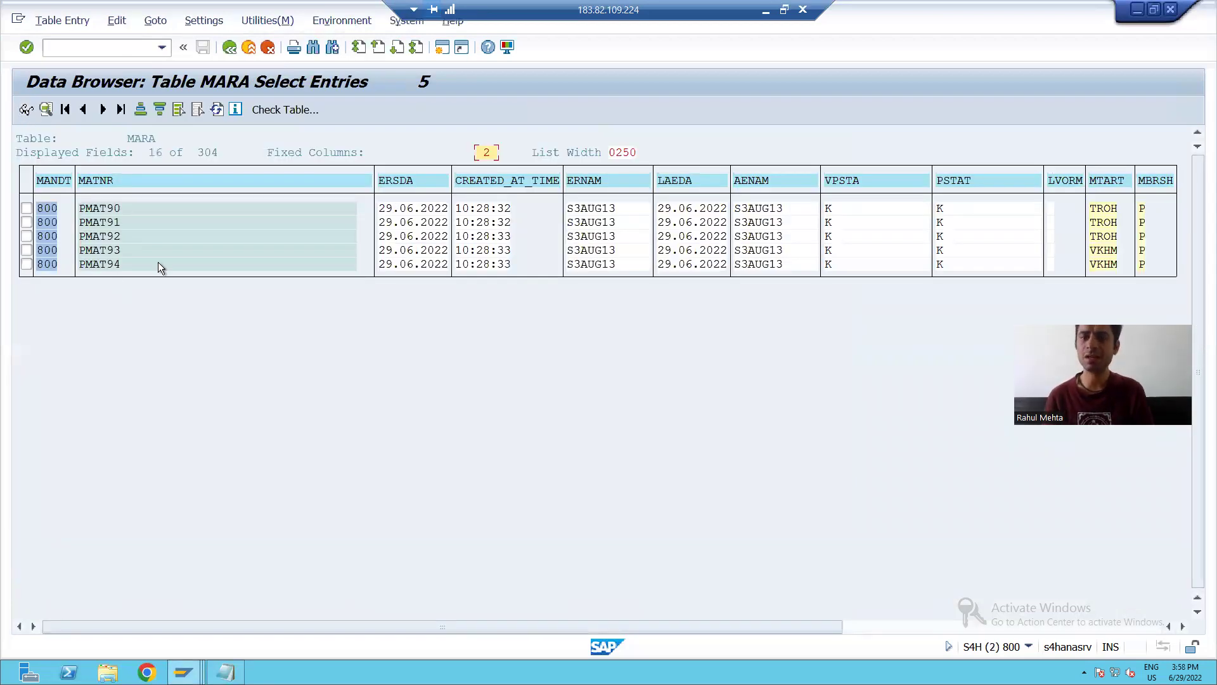
left_click_drag(823, 622, 1108, 515)
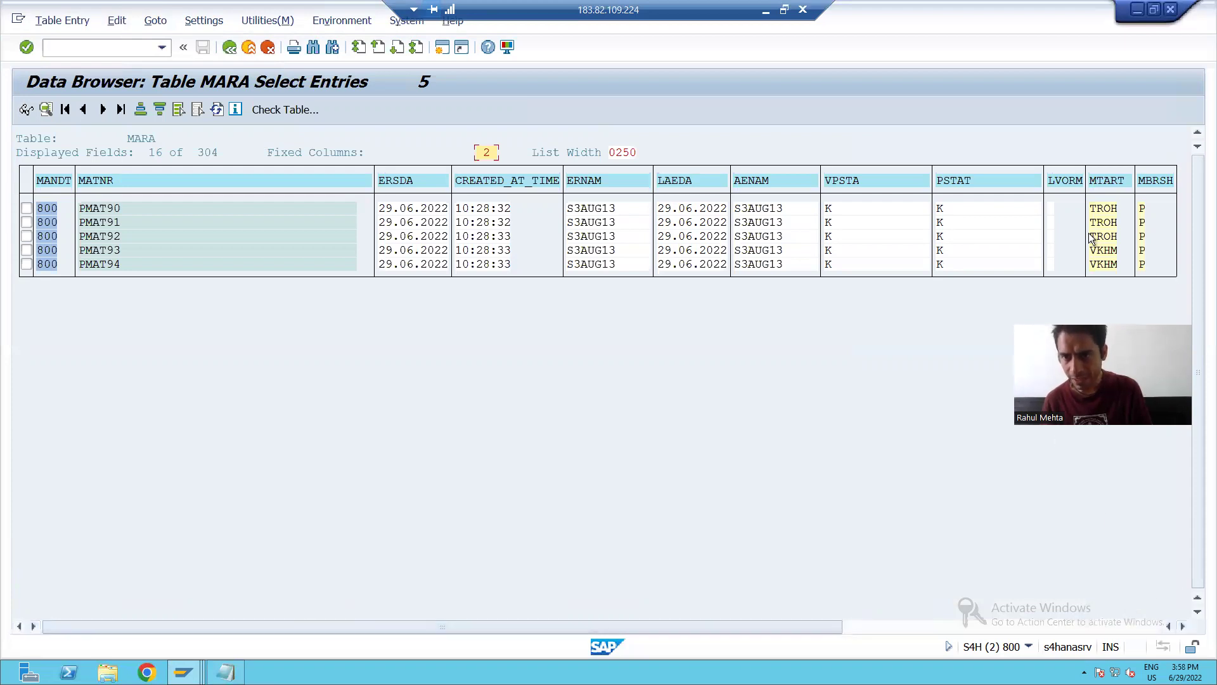
left_click_drag(828, 625, 1155, 595)
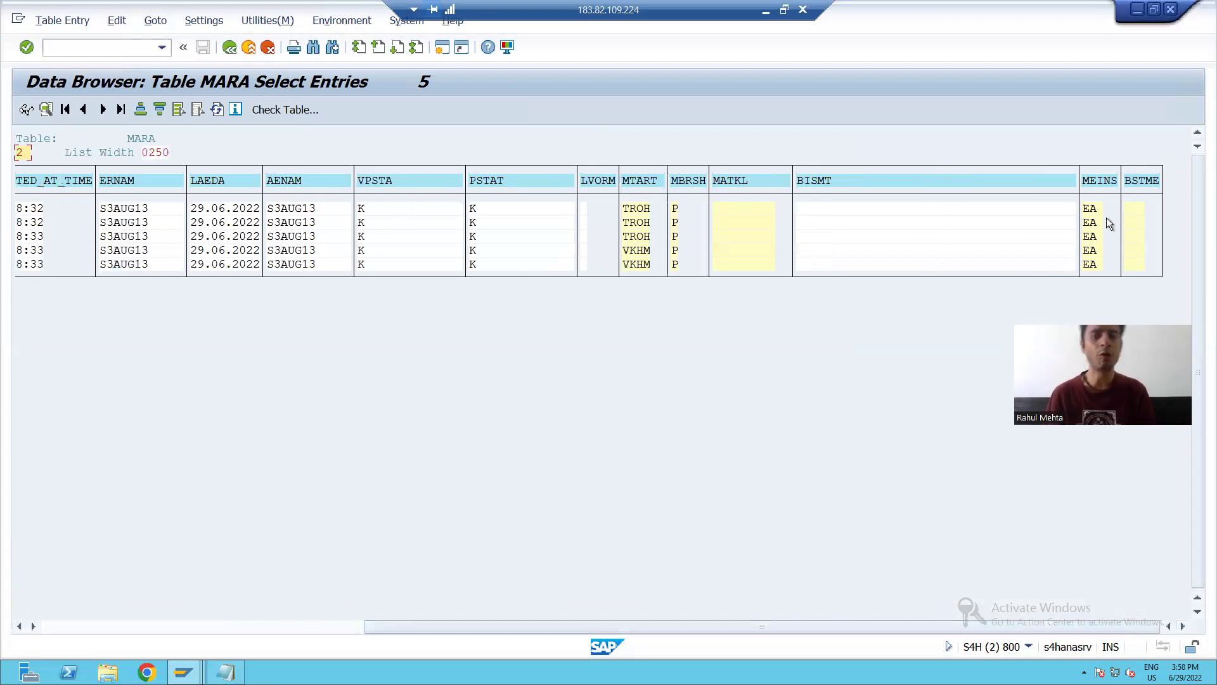
Return to the ABAP Dictionary initial screen with /nse11
left_click(84, 46)
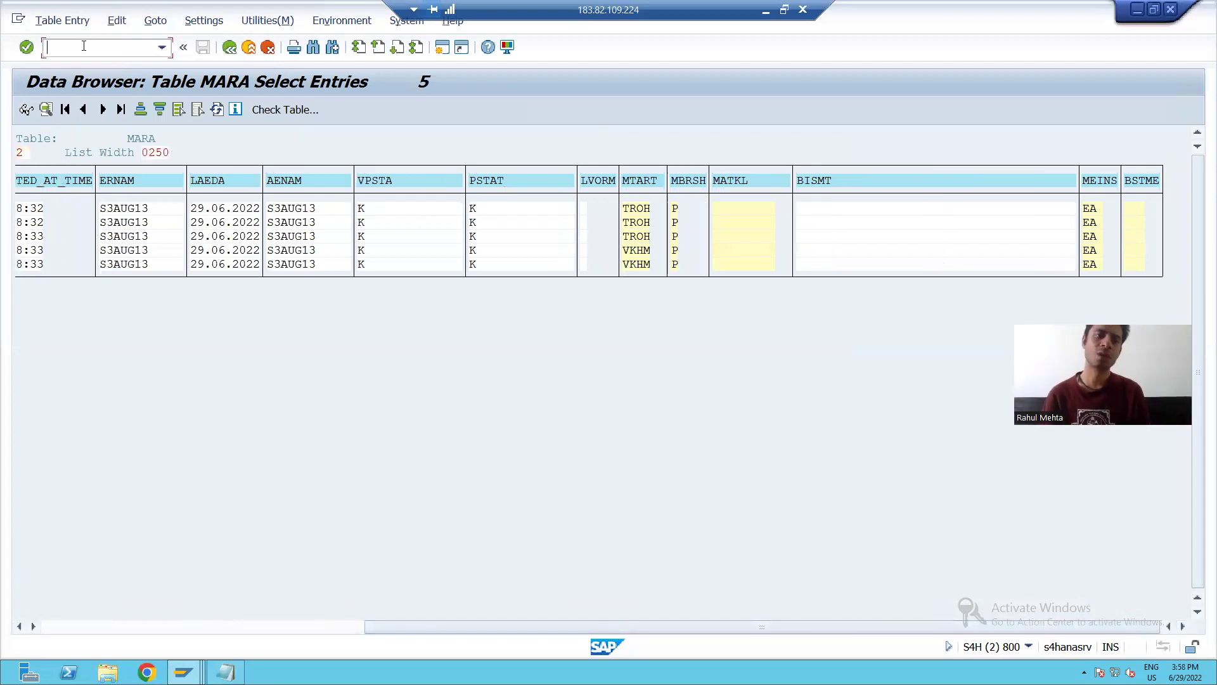
type("/nse11")
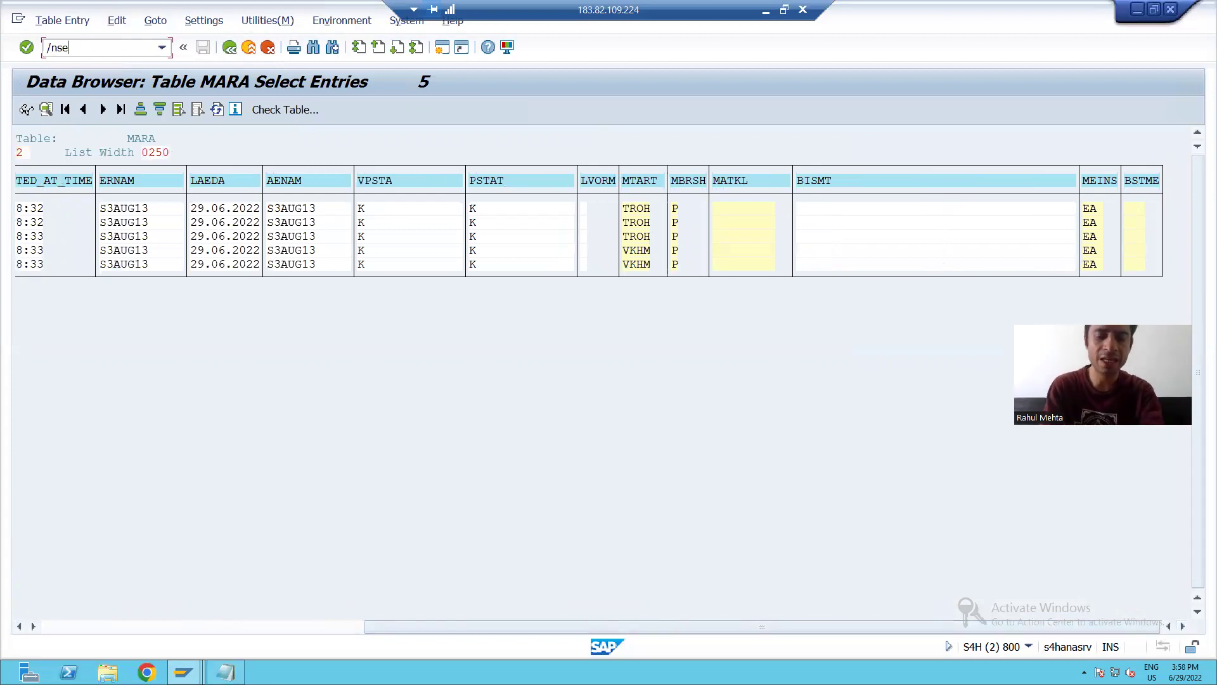
key("Return")
Display the contents of table MAKT for material numbers PMAT90 to PMAT94
type("M")
key("Down")
key("Down")
key("Return")
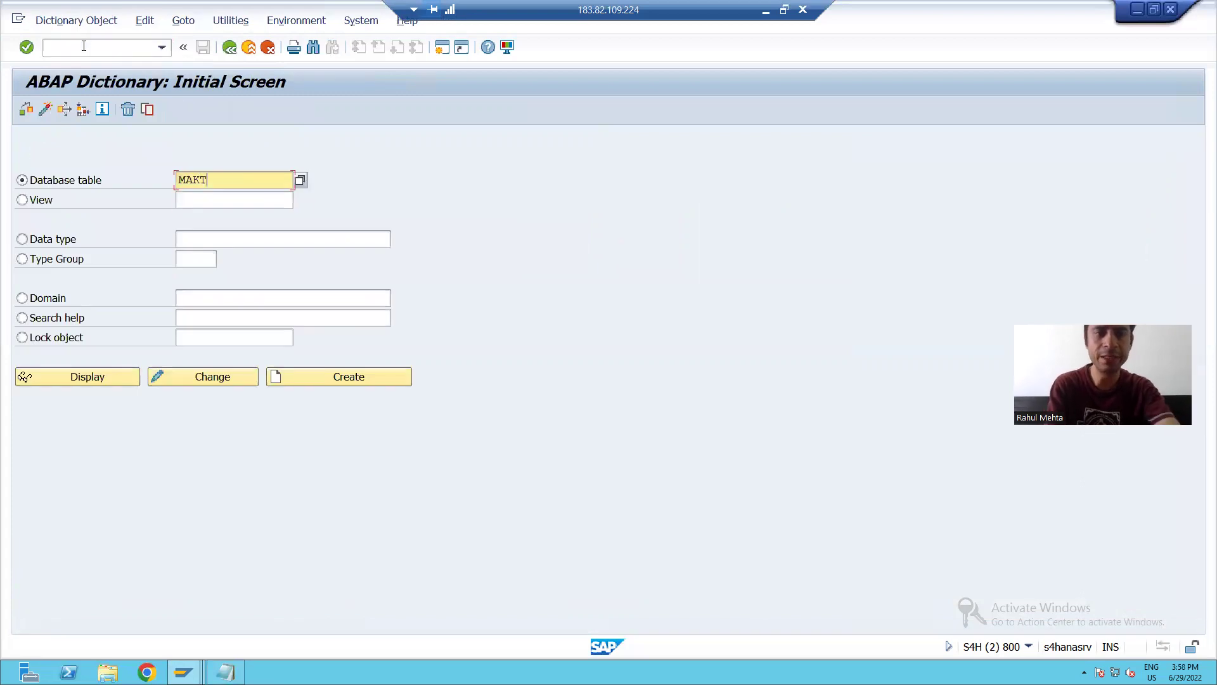
left_click(85, 377)
left_click(299, 110)
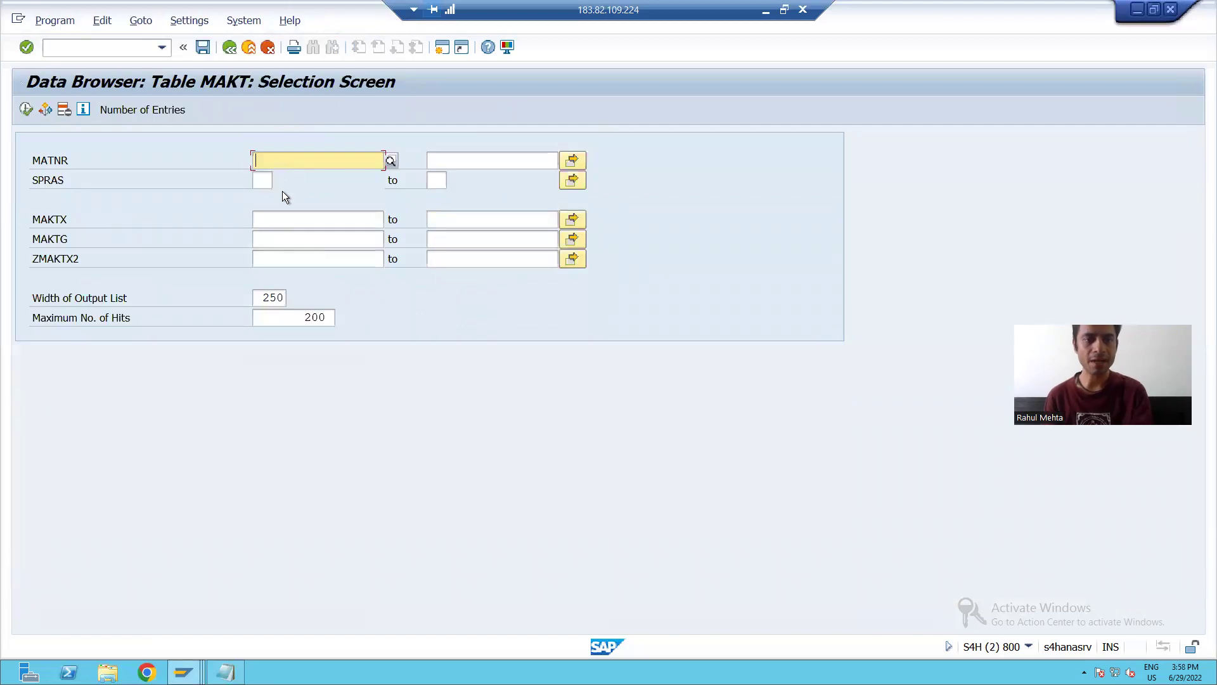
left_click(276, 176)
left_click(447, 160)
type("PMAT94")
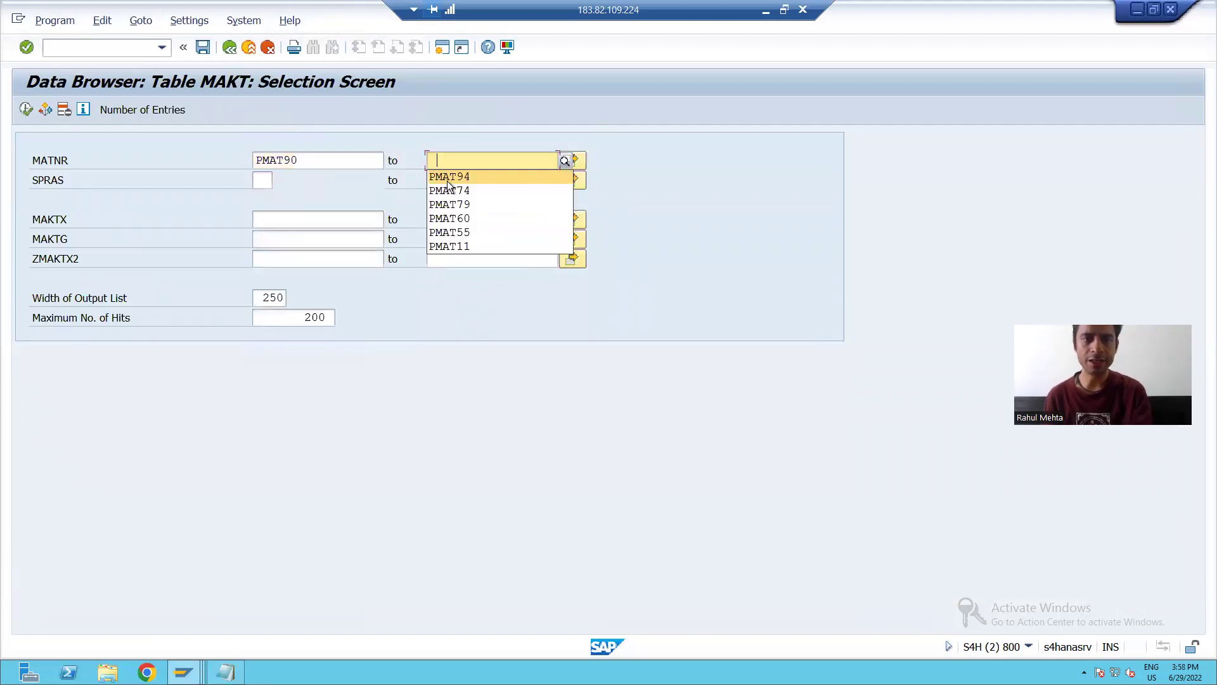
left_click(25, 110)
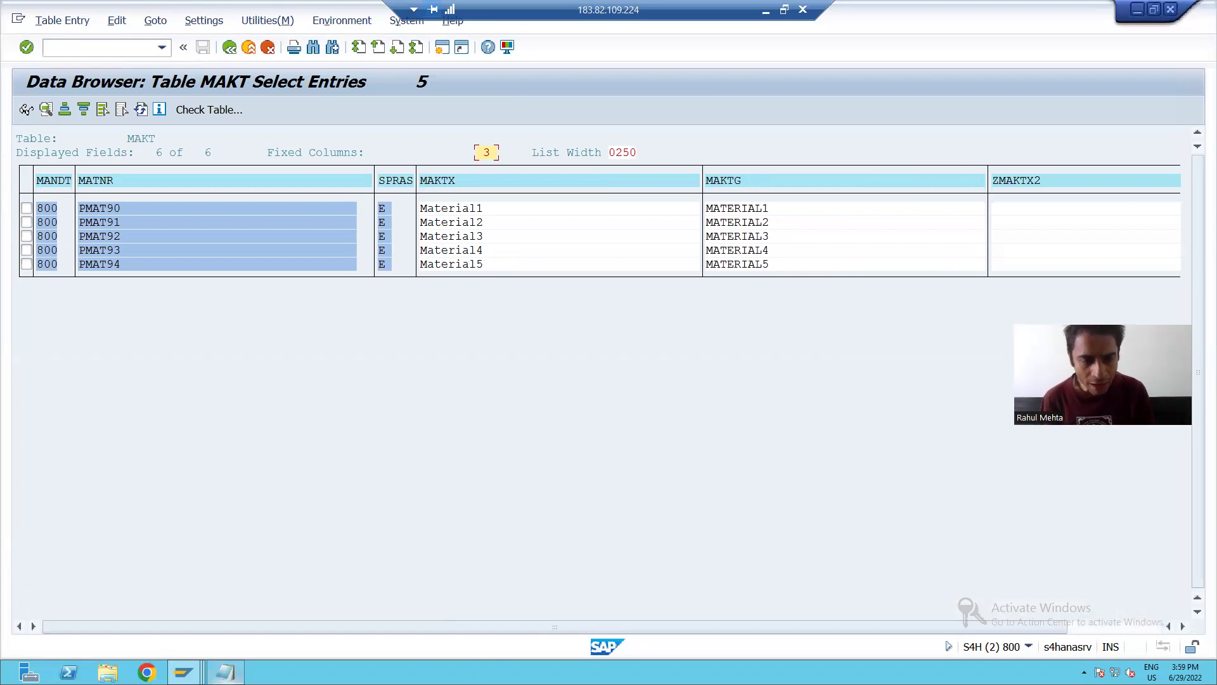
Go back to the migration program's source and locate KEEP = 'X' in BDC_OPEN_GROUP
mouse_move(225, 671)
left_click(334, 603)
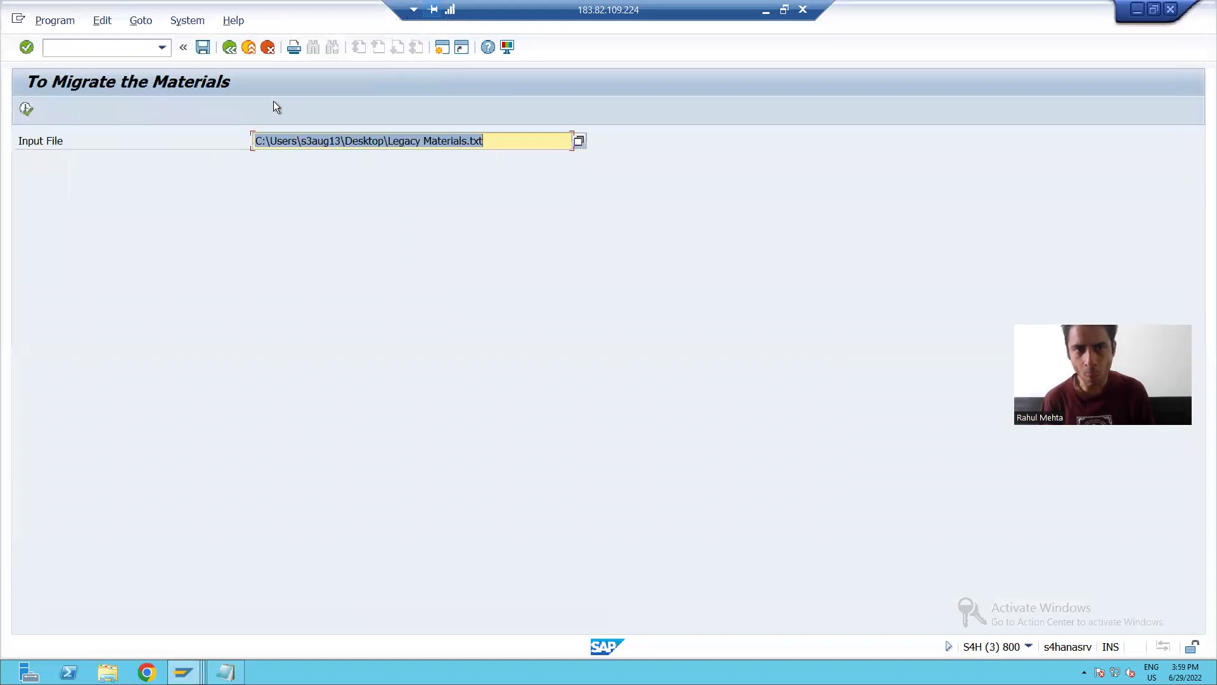
left_click(232, 51)
left_click(374, 353)
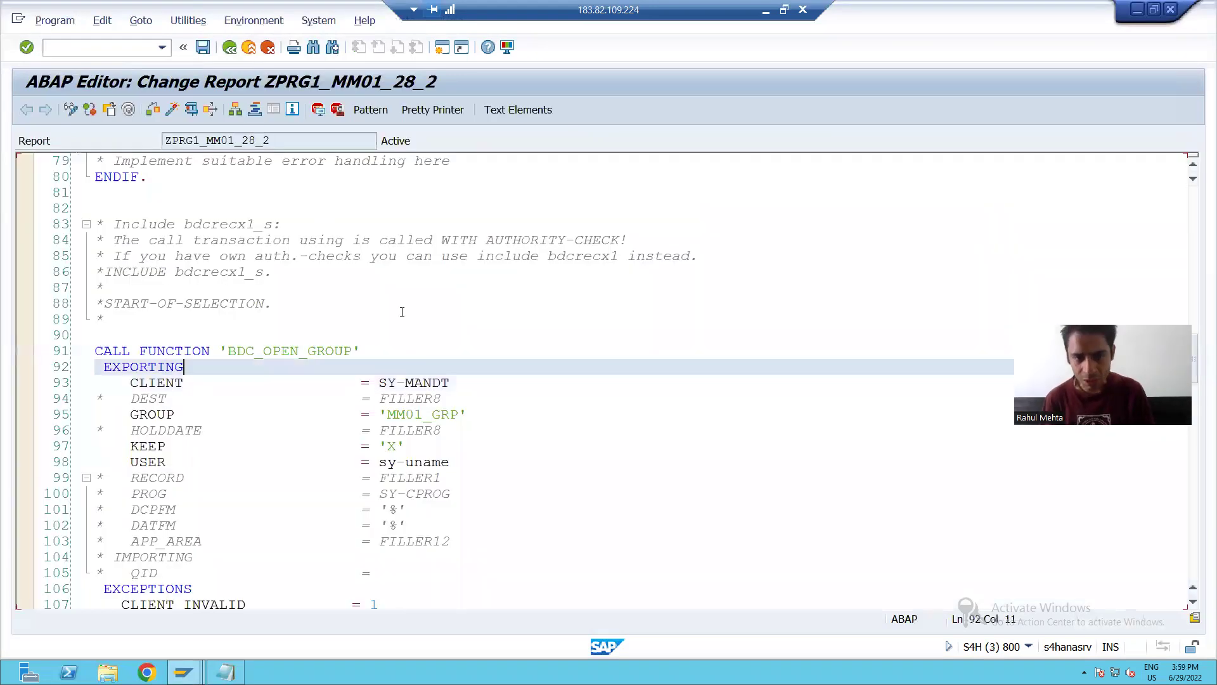
scroll(371, 277, "down", 2)
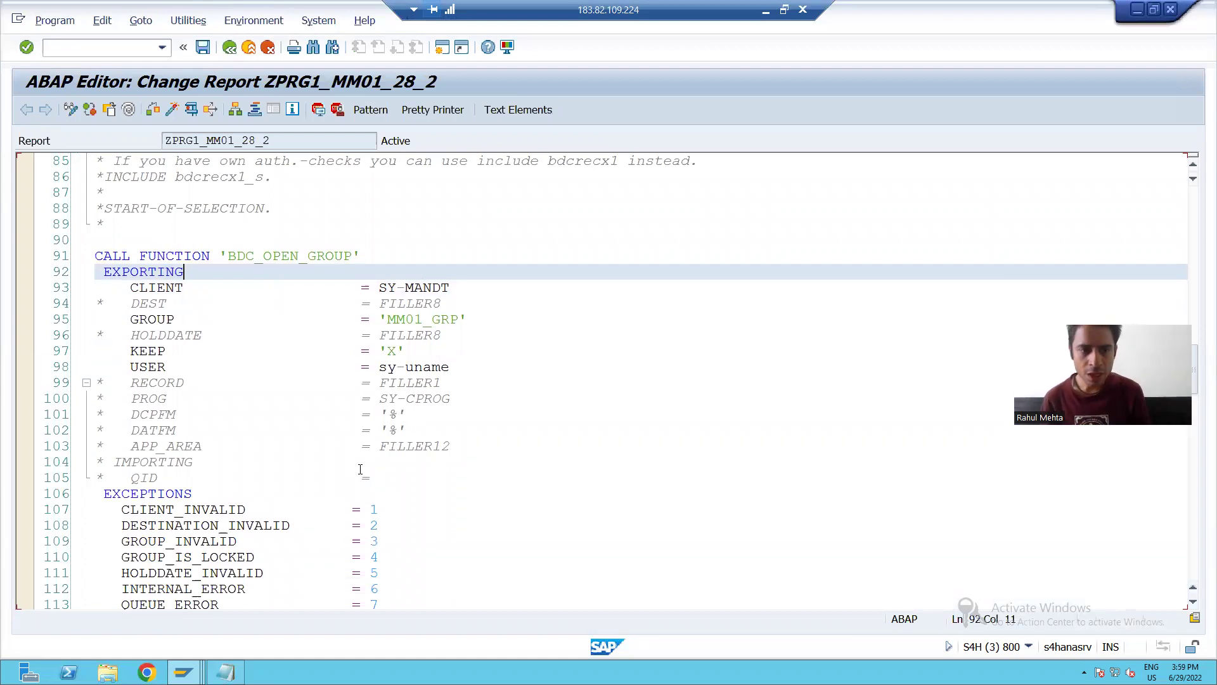
left_click(145, 354)
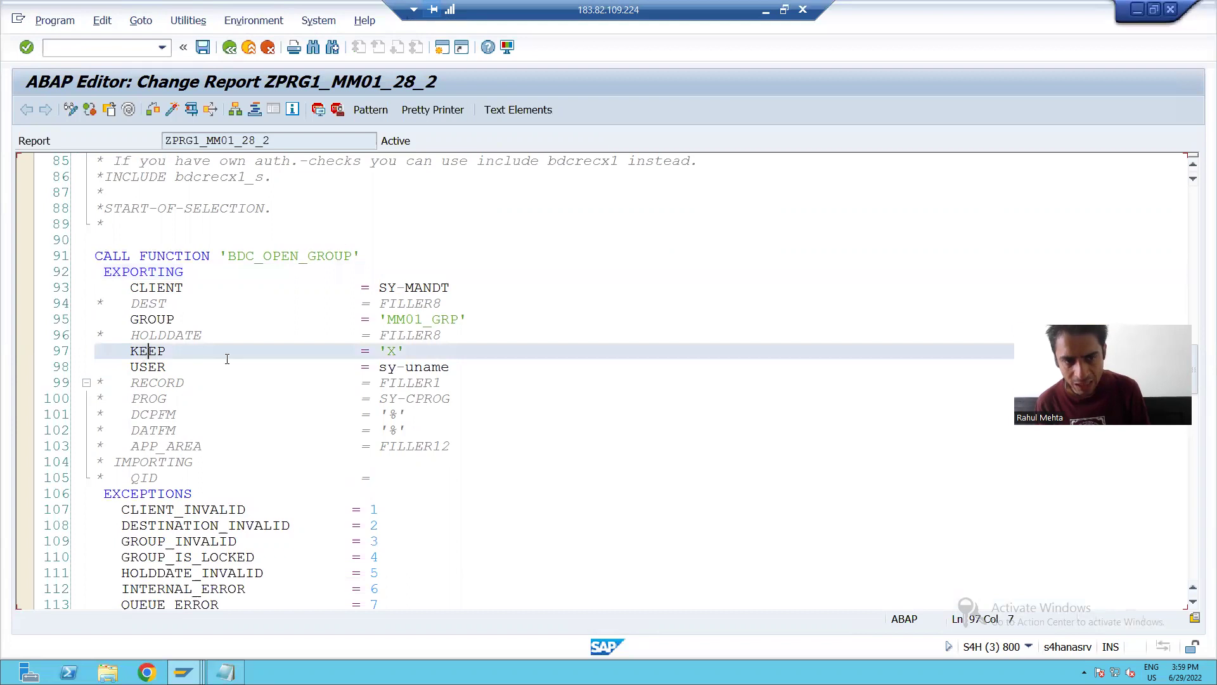
left_click(396, 353)
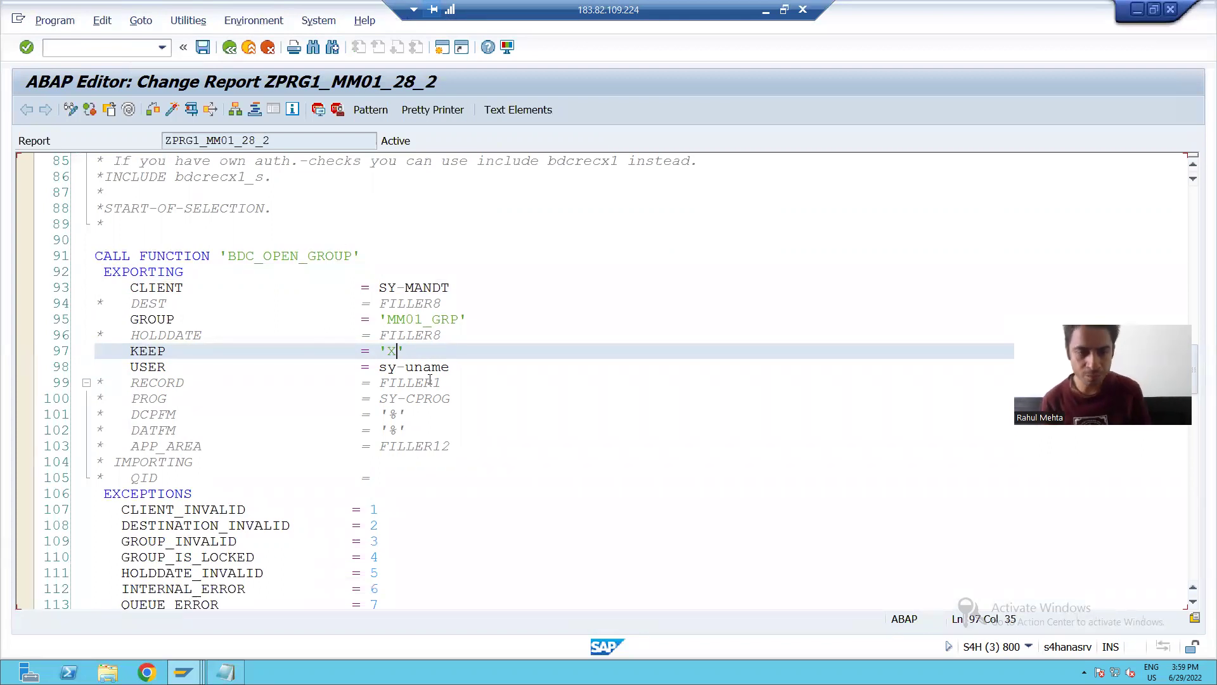
left_click(184, 672)
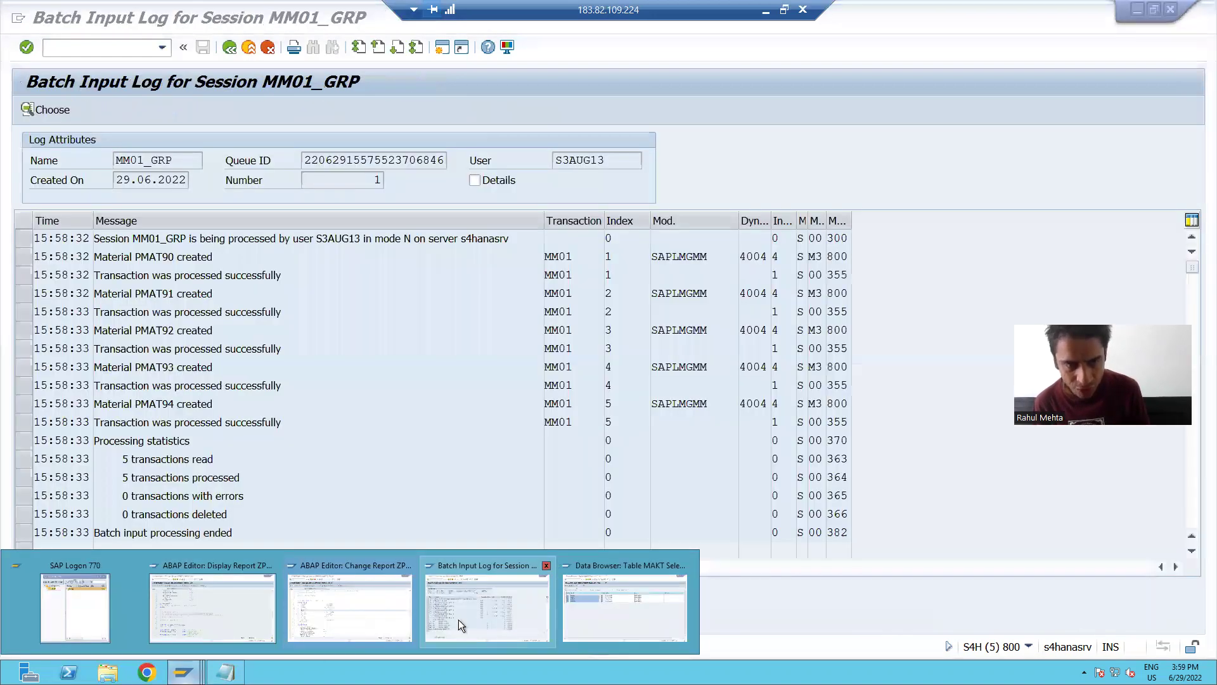
Return to the SM35 session overview and select the newest and 14:35:03 MM01_GRP sessions
left_click(458, 619)
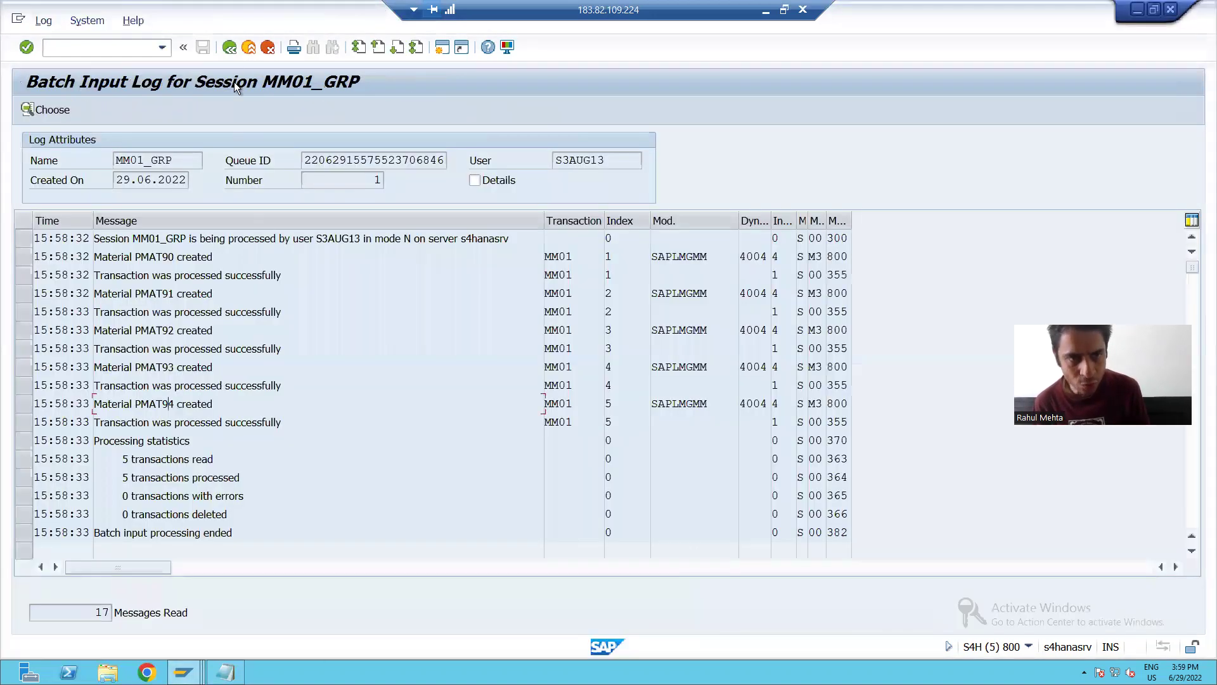
left_click(233, 47)
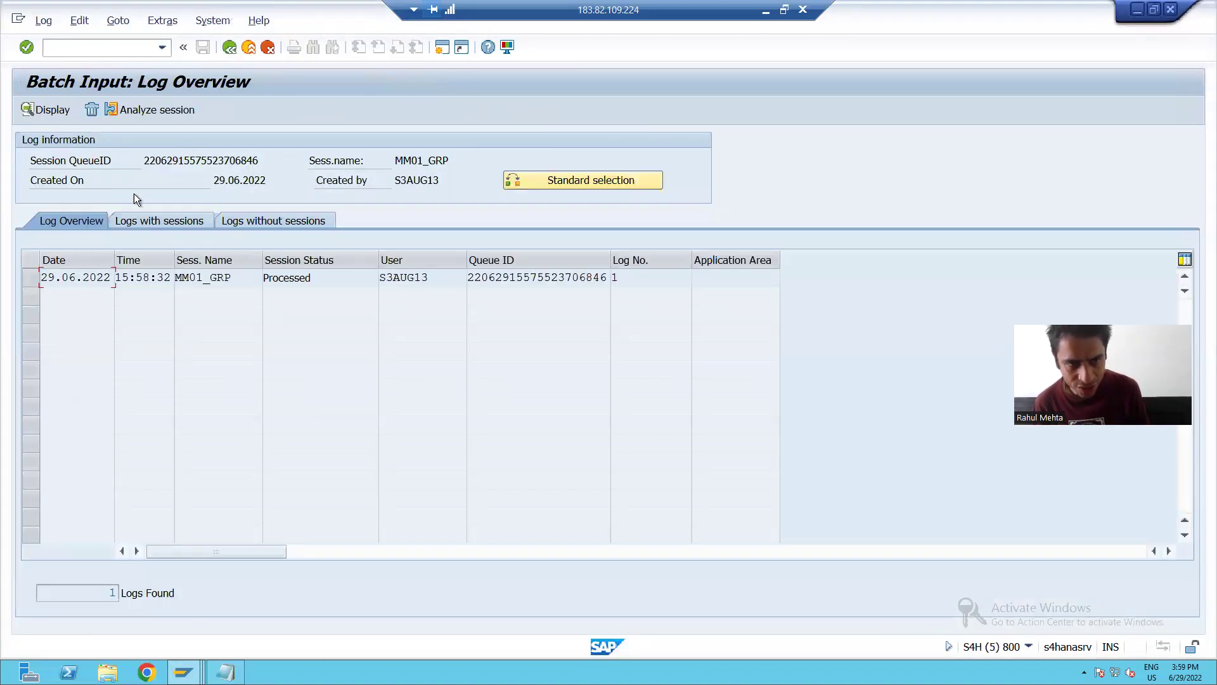
left_click(230, 47)
left_click(35, 265)
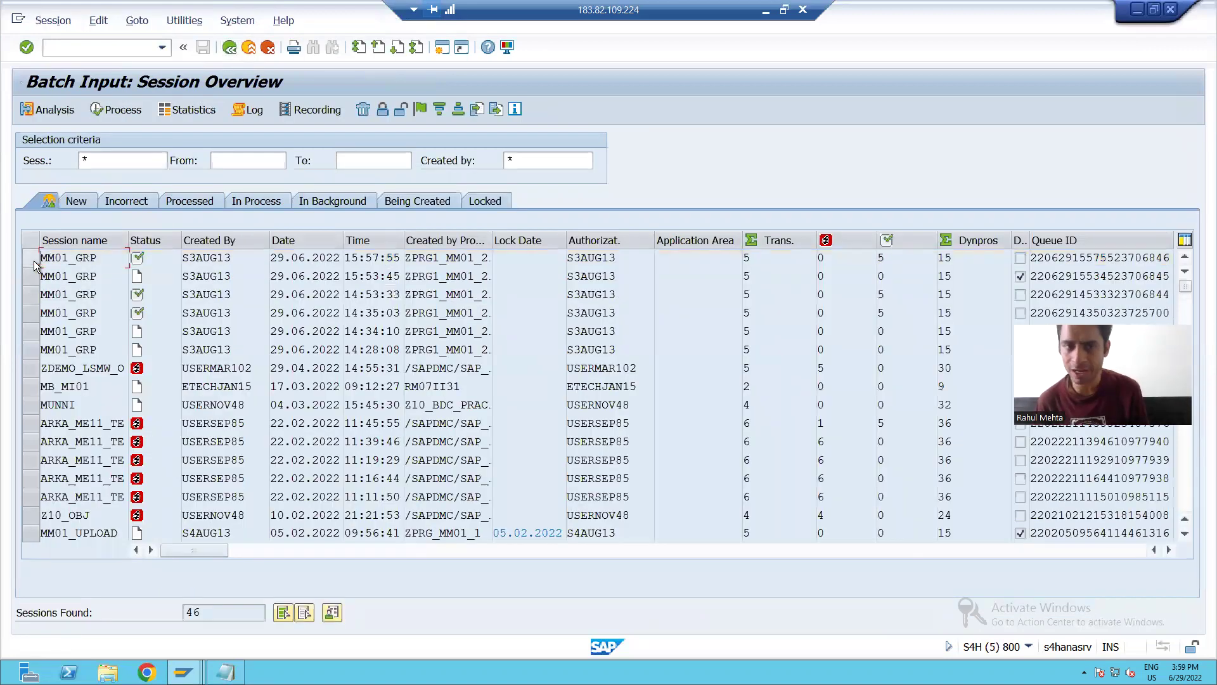
left_click(36, 263)
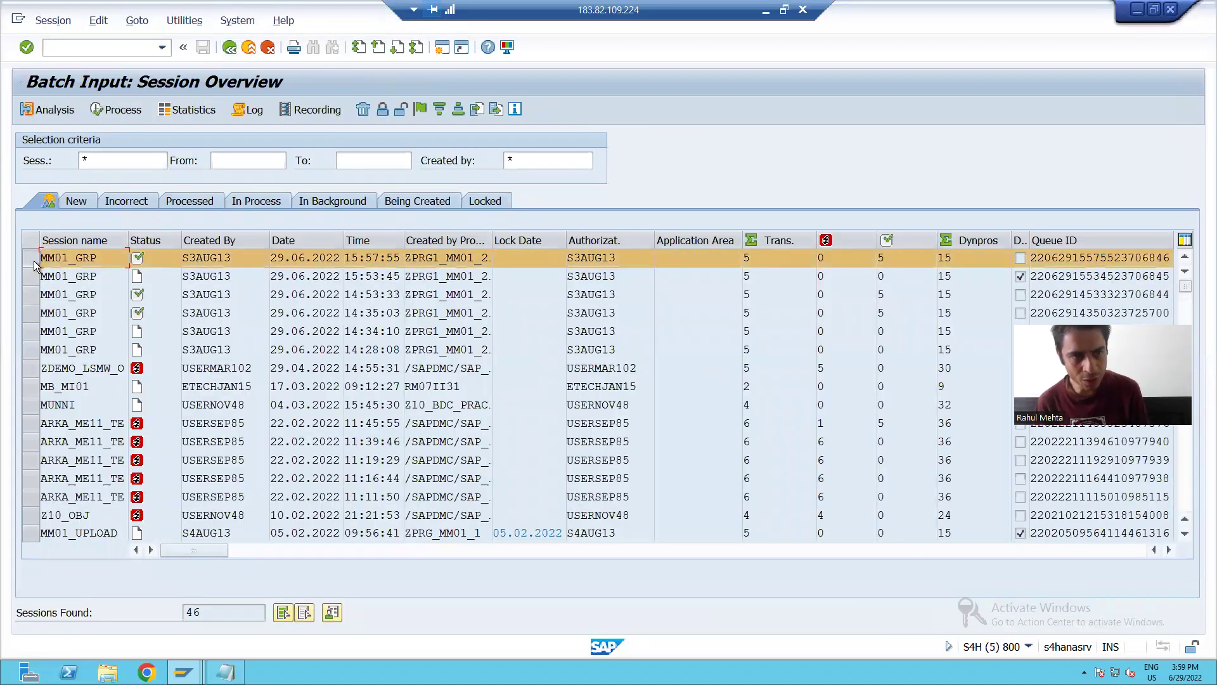
left_click(31, 313)
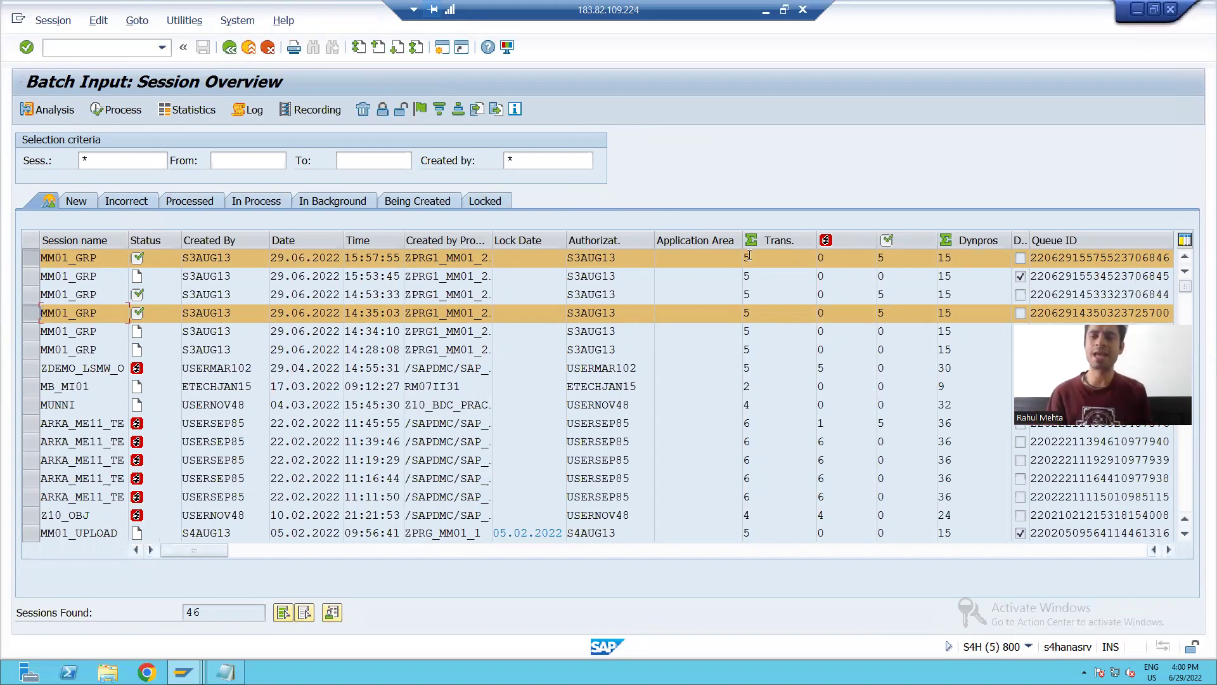
left_click(93, 258)
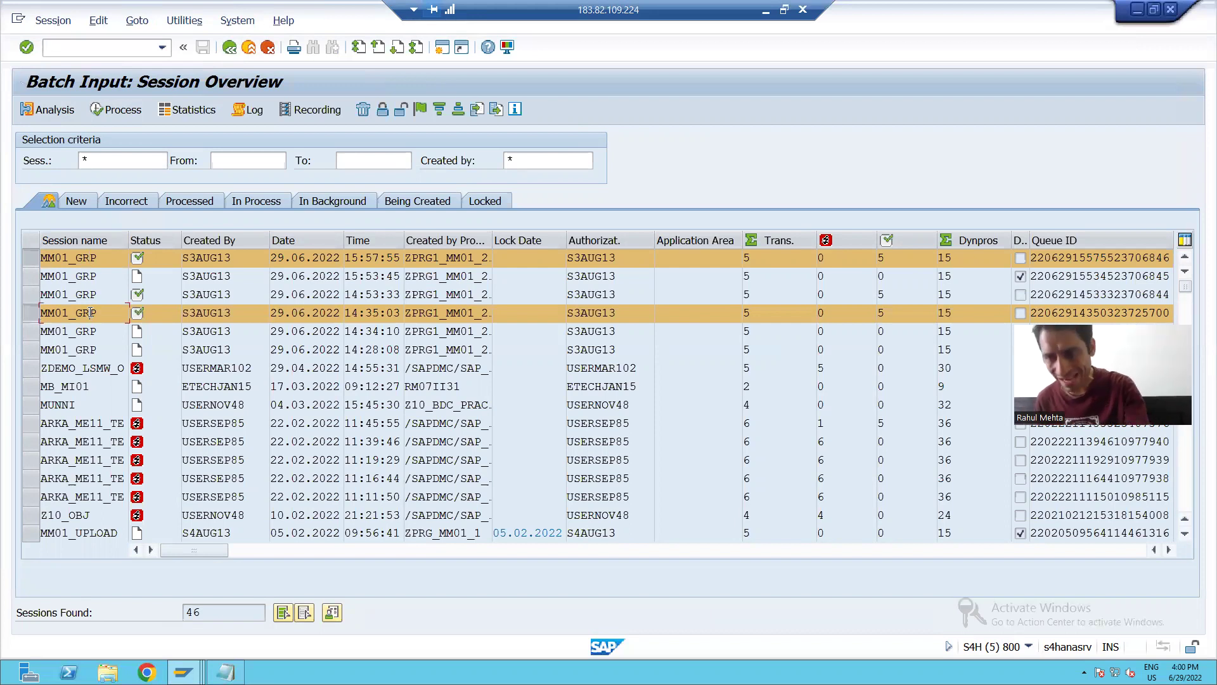
Blank the KEEP value in the ABAP Editor, activate the program, and show the desktop
key("alt+Tab")
key("BackSpace")
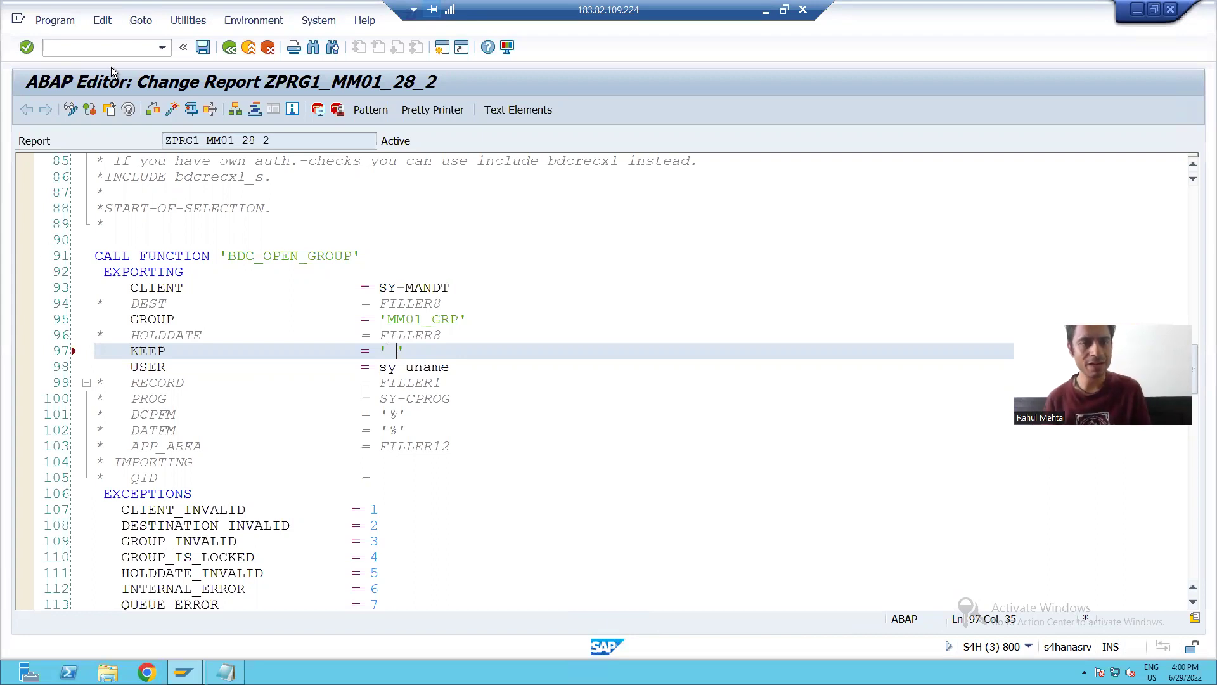
left_click(170, 110)
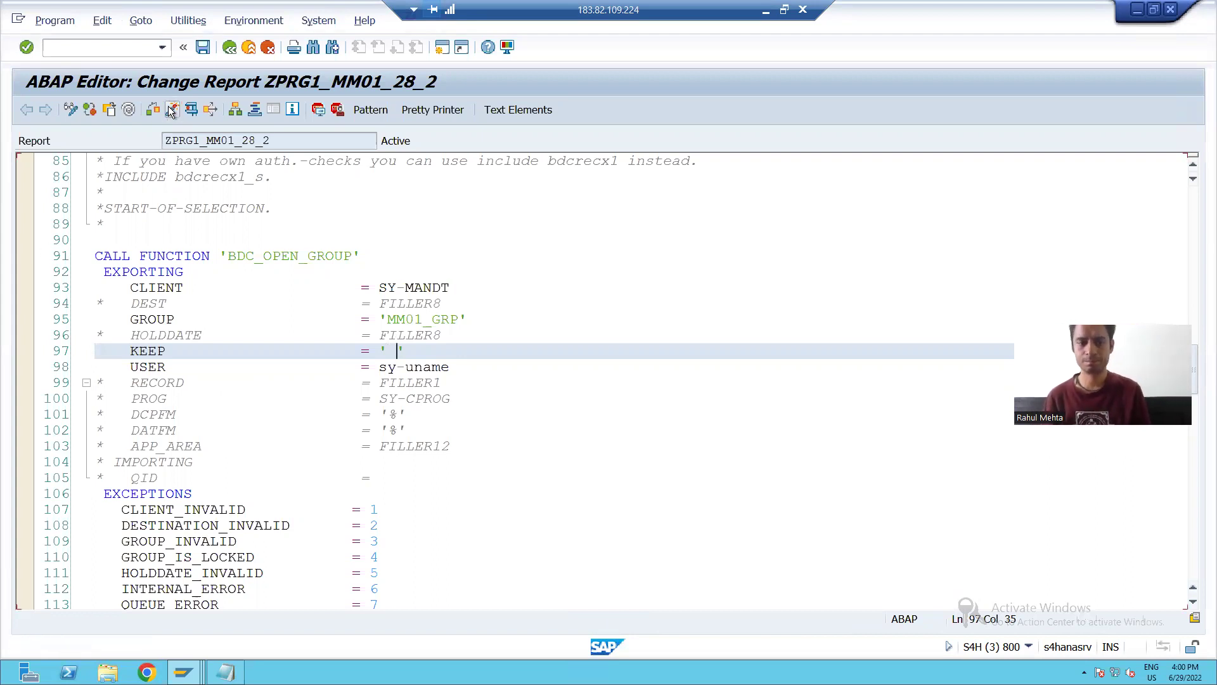
key("super+d")
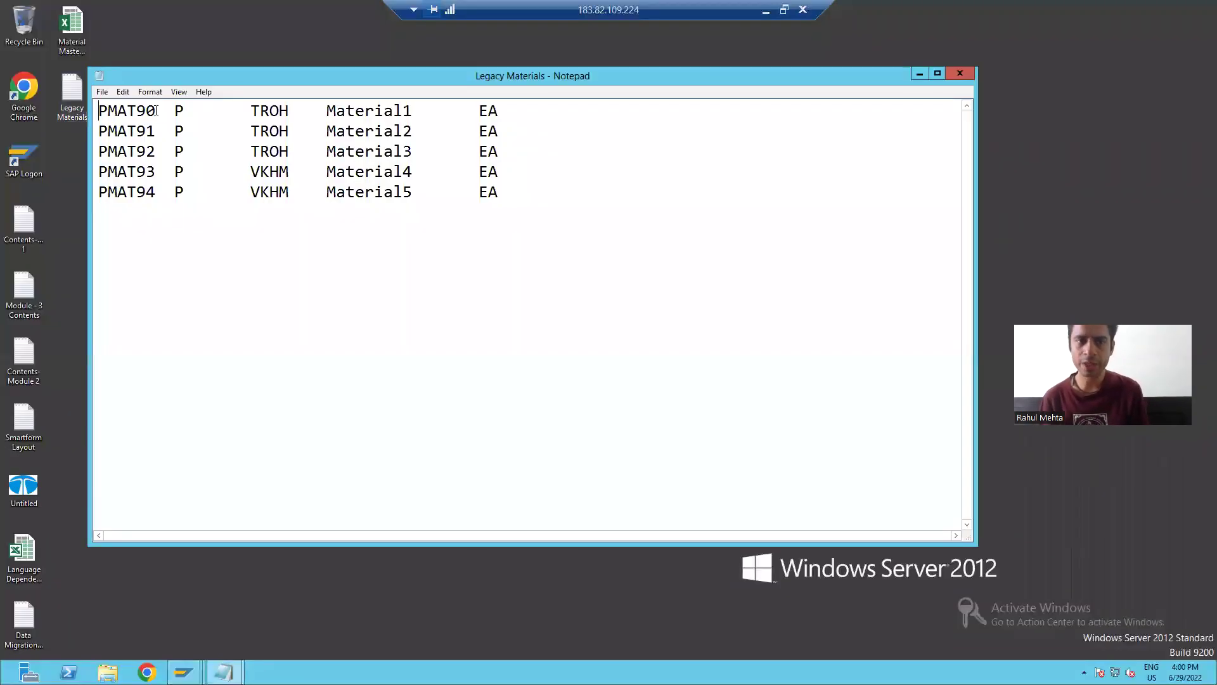
Renumber the Legacy Materials lines PMAT90–PMAT94 to PMAT95–PMAT99, then save and close Notepad
left_click(155, 111)
key("BackSpace")
type("5 P TROH Material1 EA")
key("Down")
key("BackSpace")
type("6")
key("Down")
key("BackSpace")
type("7")
key("Down")
key("BackSpace")
type("8")
key("Down")
key("BackSpace")
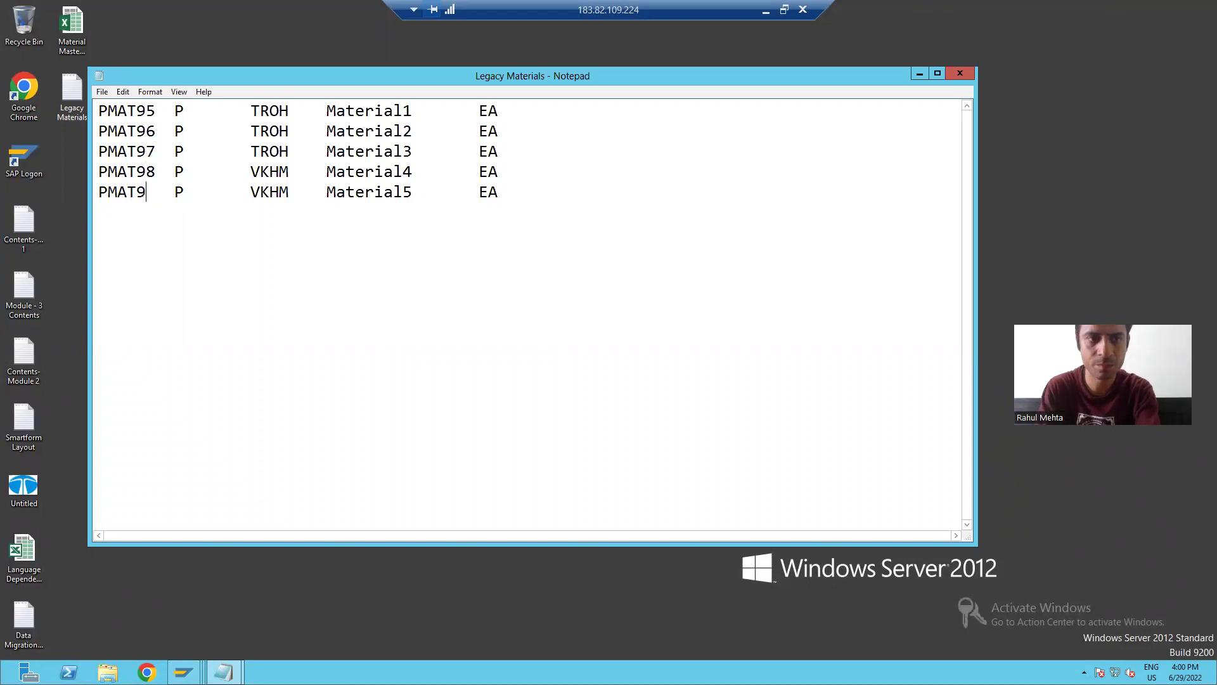
type("9")
key("alt+F4")
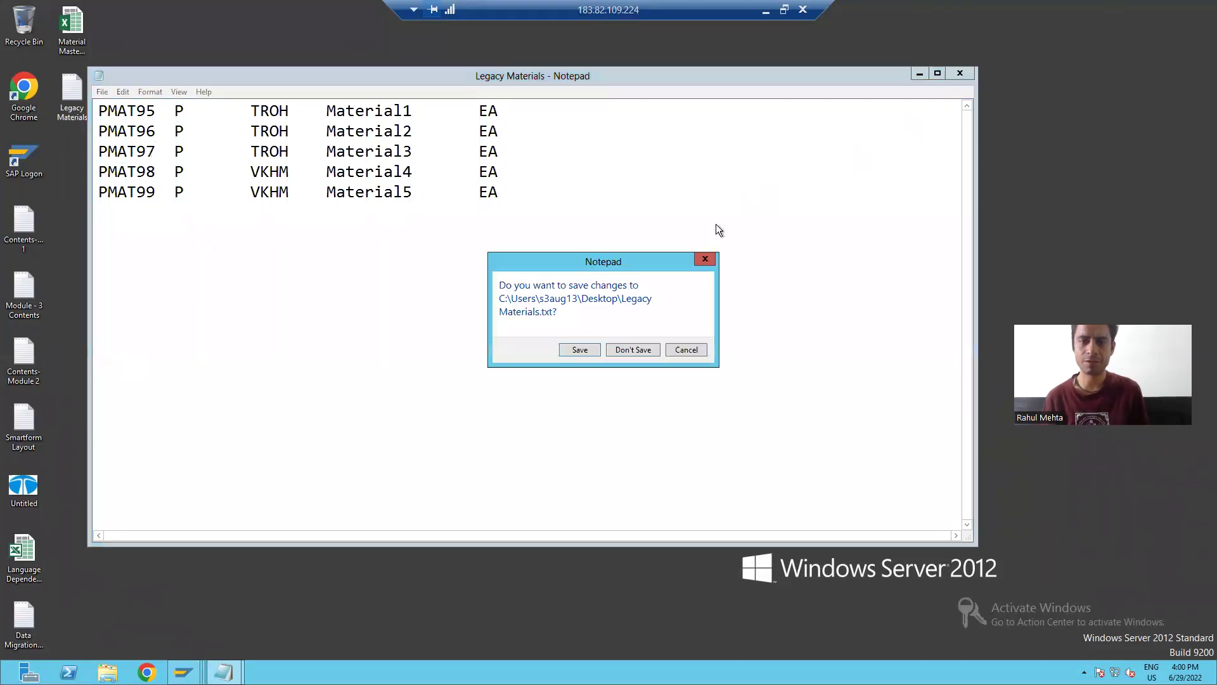
left_click(579, 349)
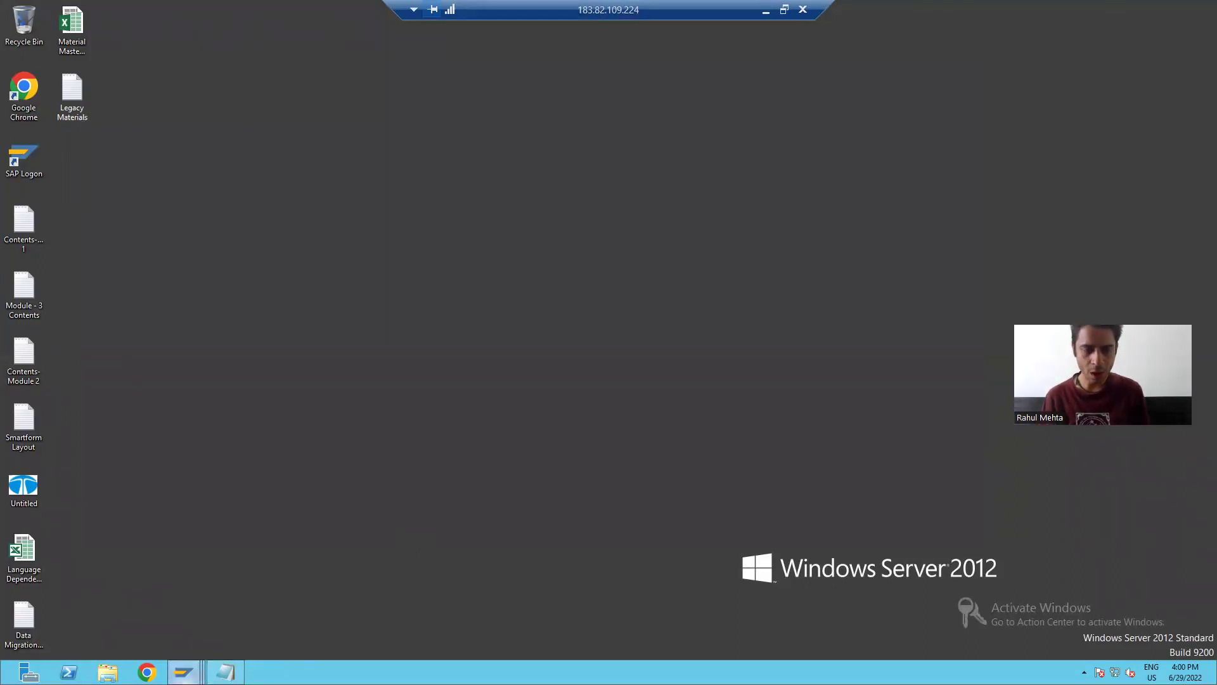
Run the migration report with Legacy Materials.txt from the desktop as its input file
mouse_move(184, 672)
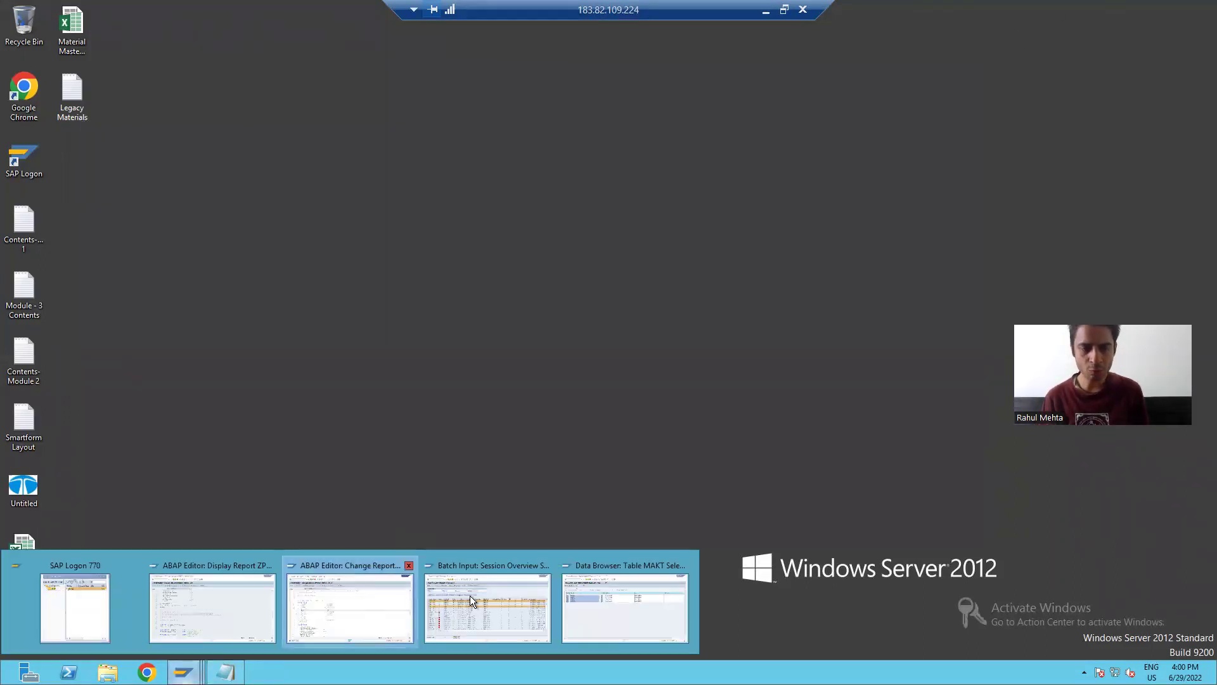
left_click(307, 606)
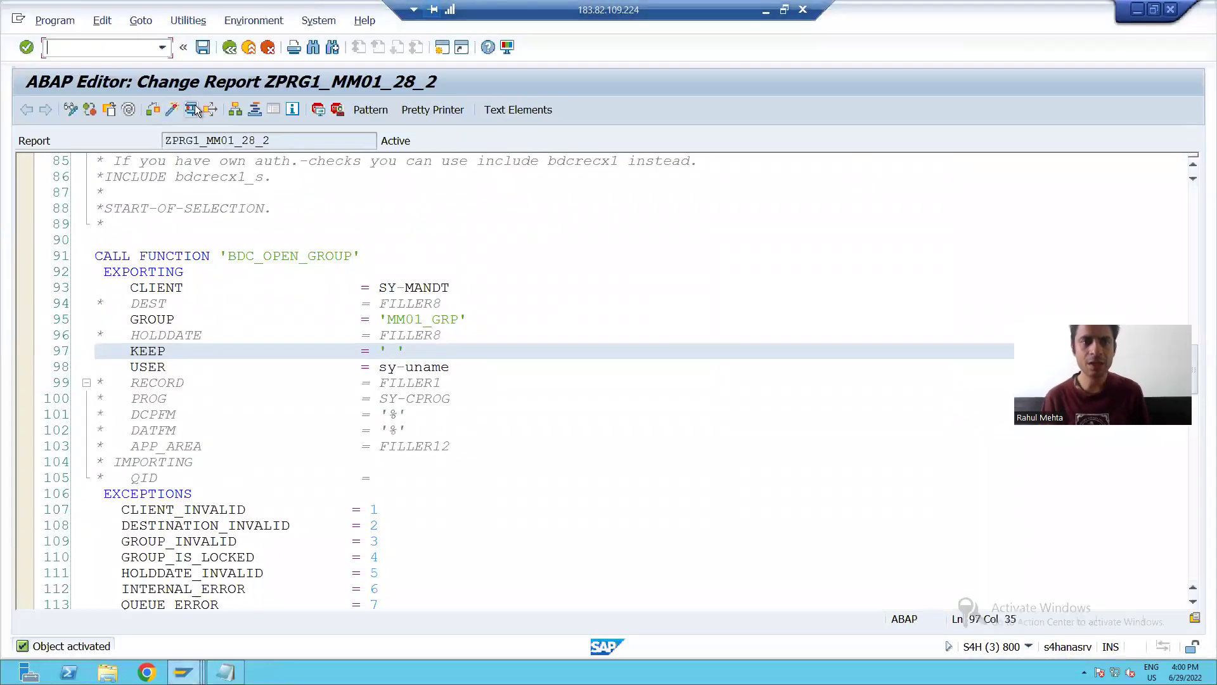
left_click(191, 108)
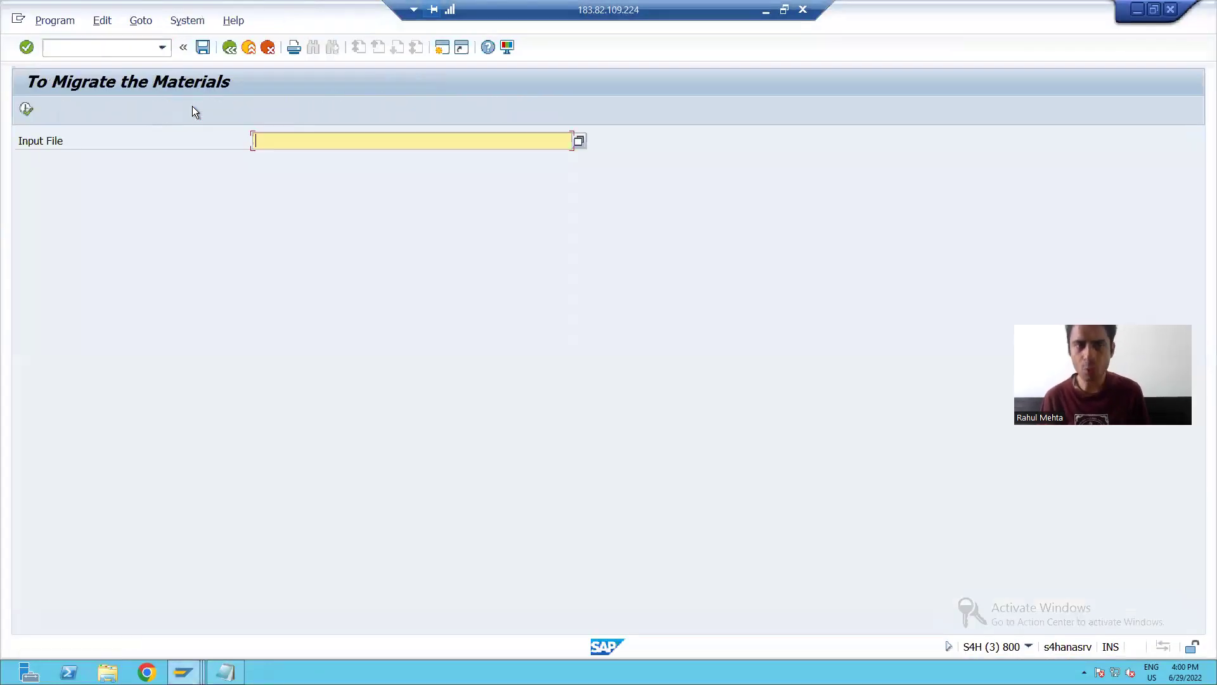
left_click(578, 142)
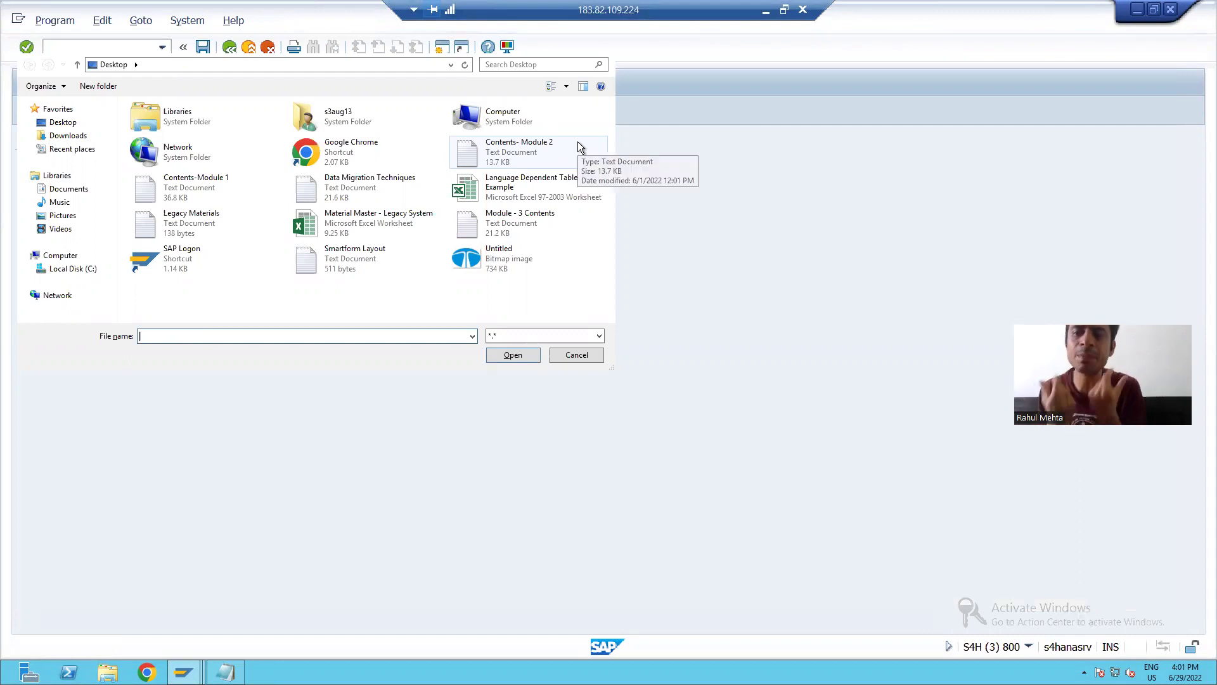
left_click(204, 220)
left_click(512, 355)
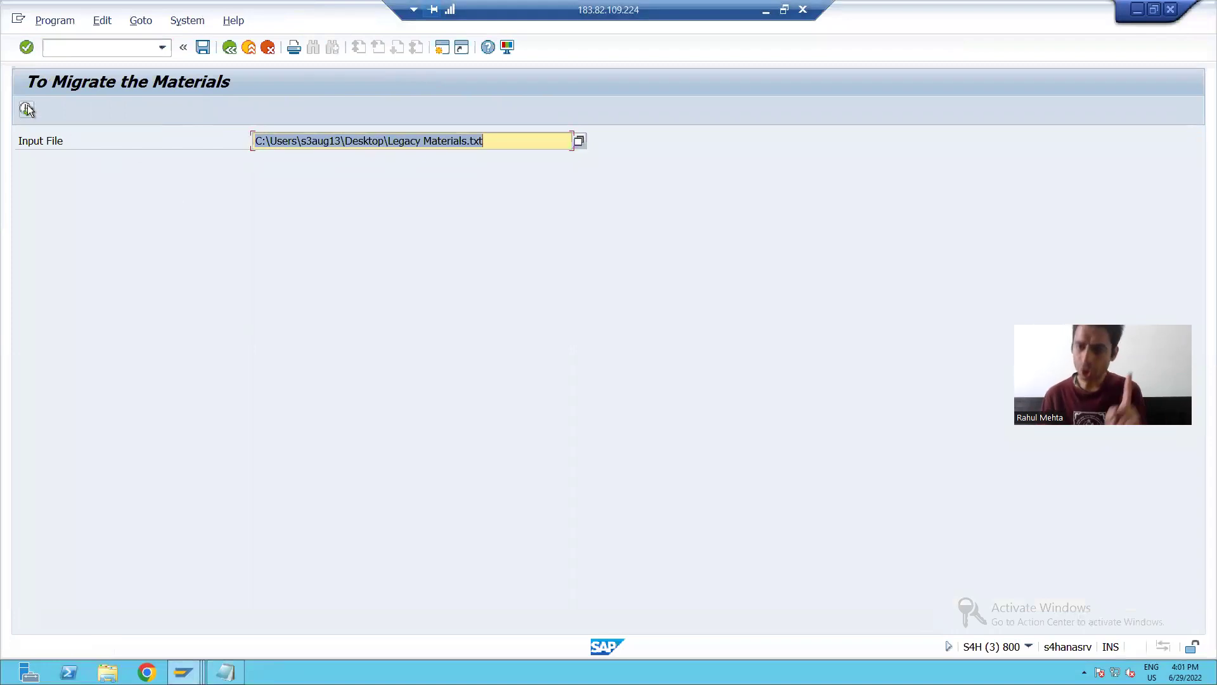
left_click(182, 672)
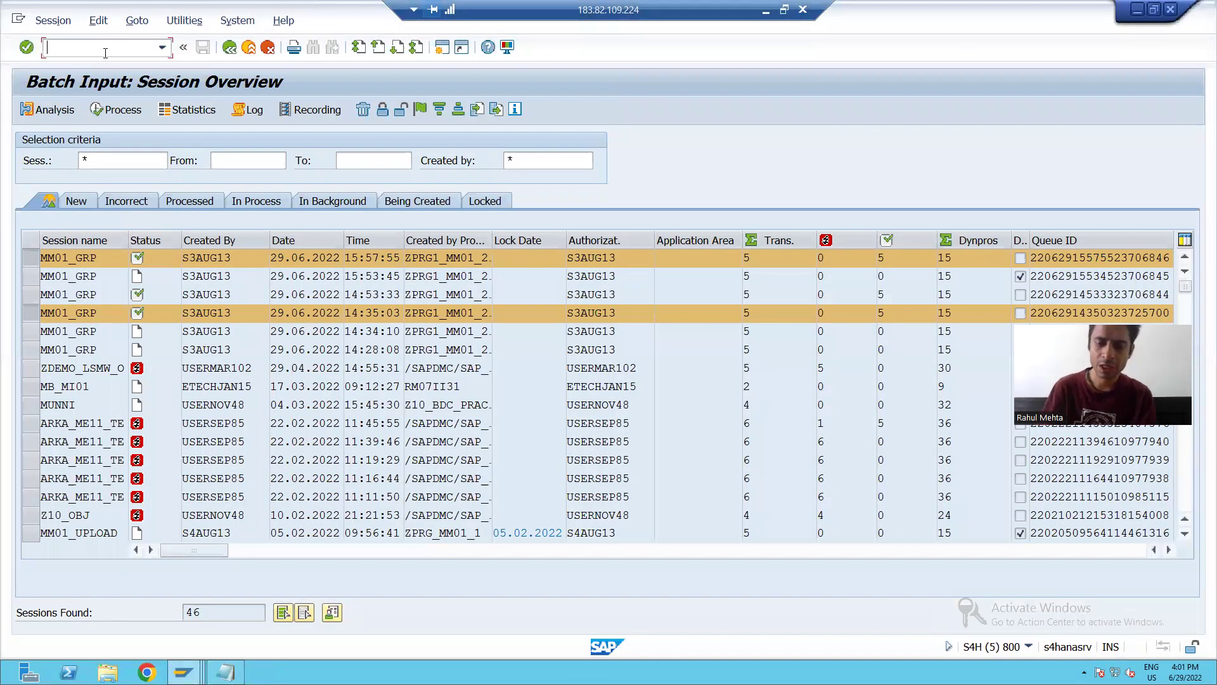
Reopen SM35, select the new 16:02:11 MM01_GRP session and bring up its processing options
type("/nsm35")
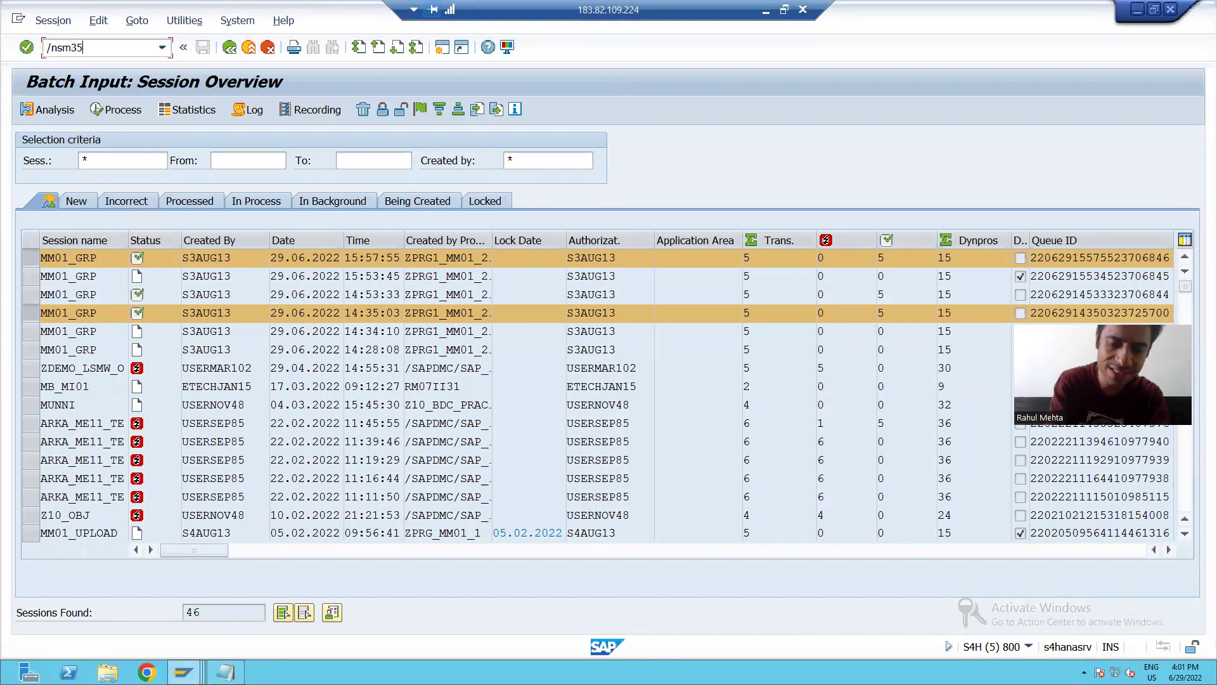
key("Return")
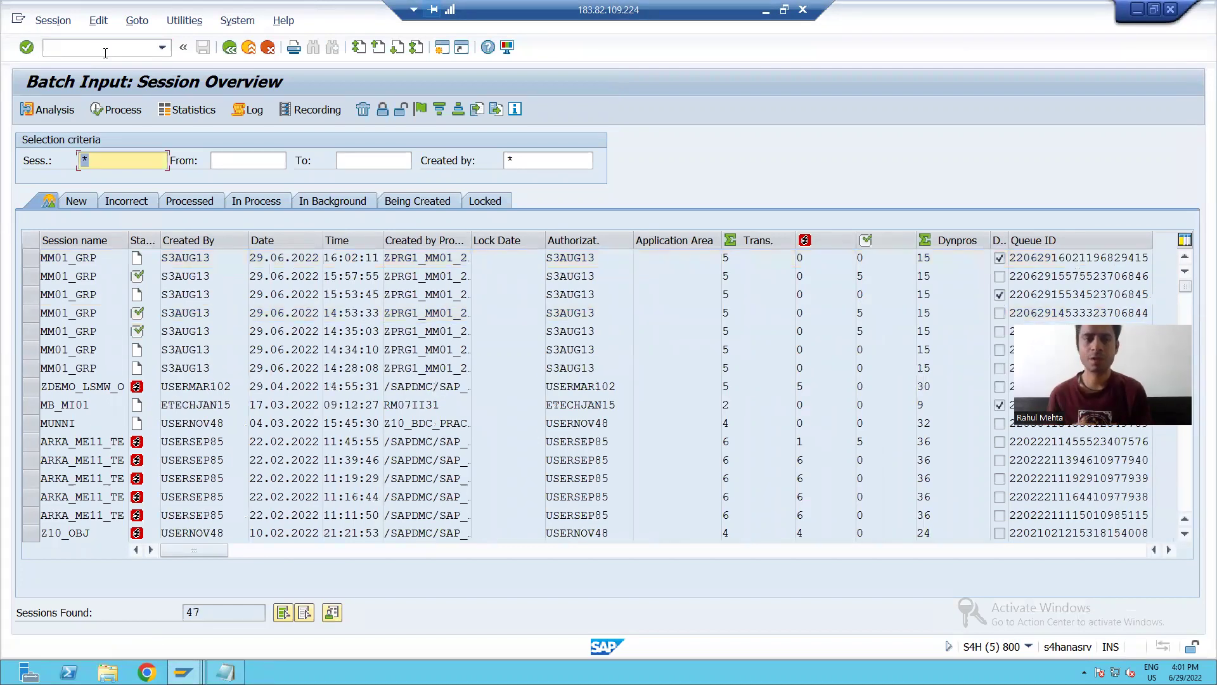
left_click(32, 259)
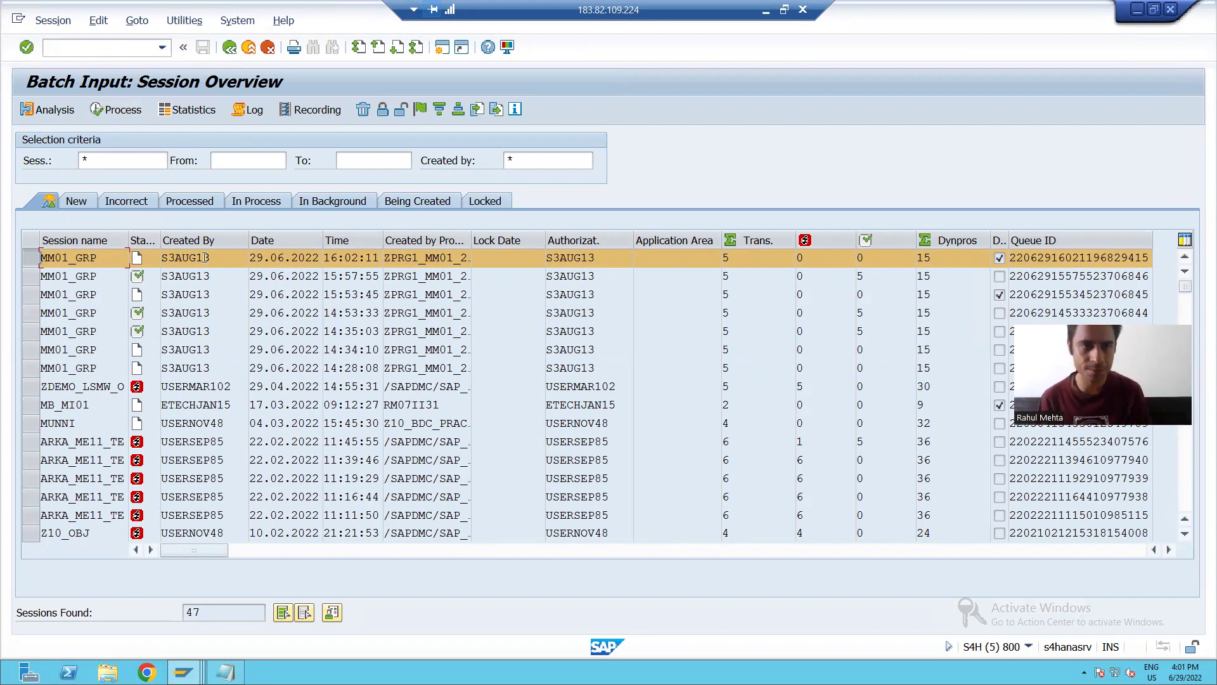
left_click(134, 113)
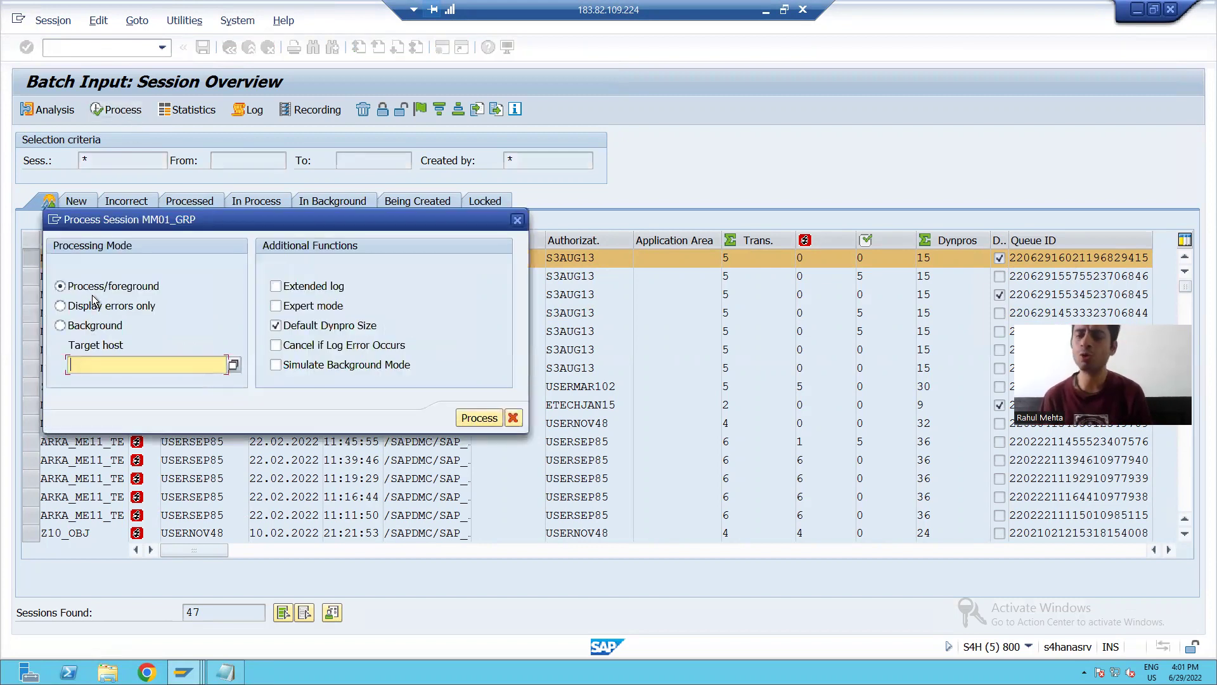
Process the session in the foreground, confirming every screen for PMAT95–PMAT99, then return to the overview
left_click(479, 418)
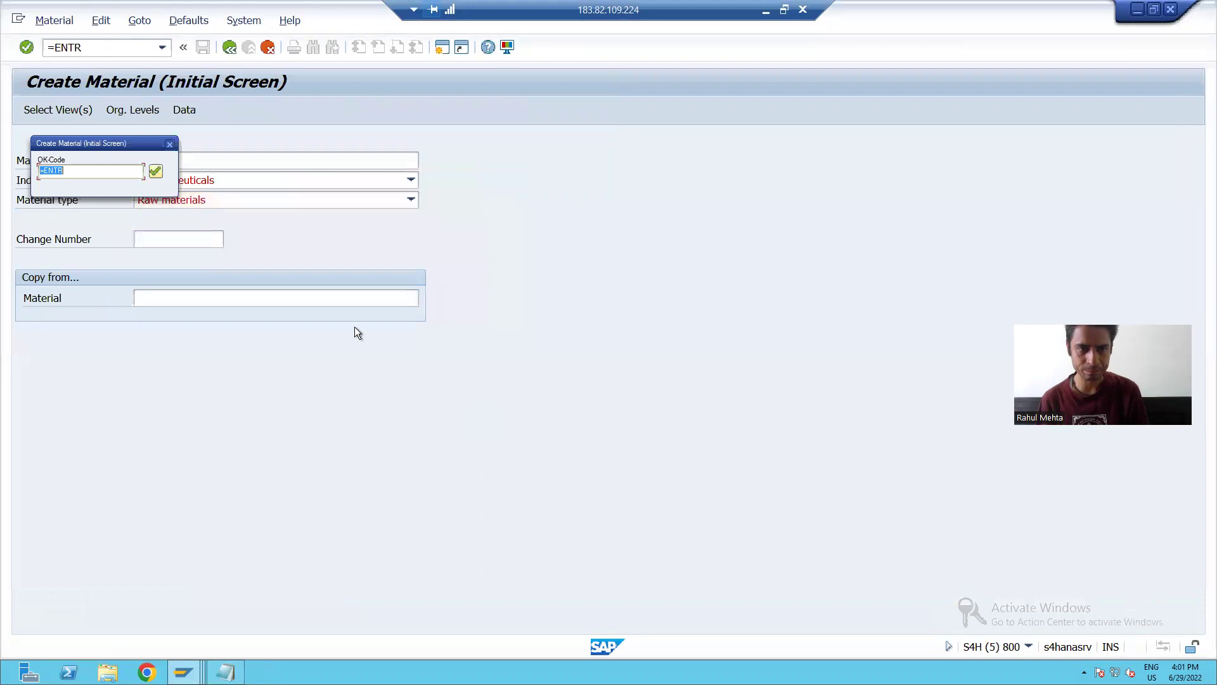
left_click(502, 211)
left_click(502, 212)
left_click(502, 212)
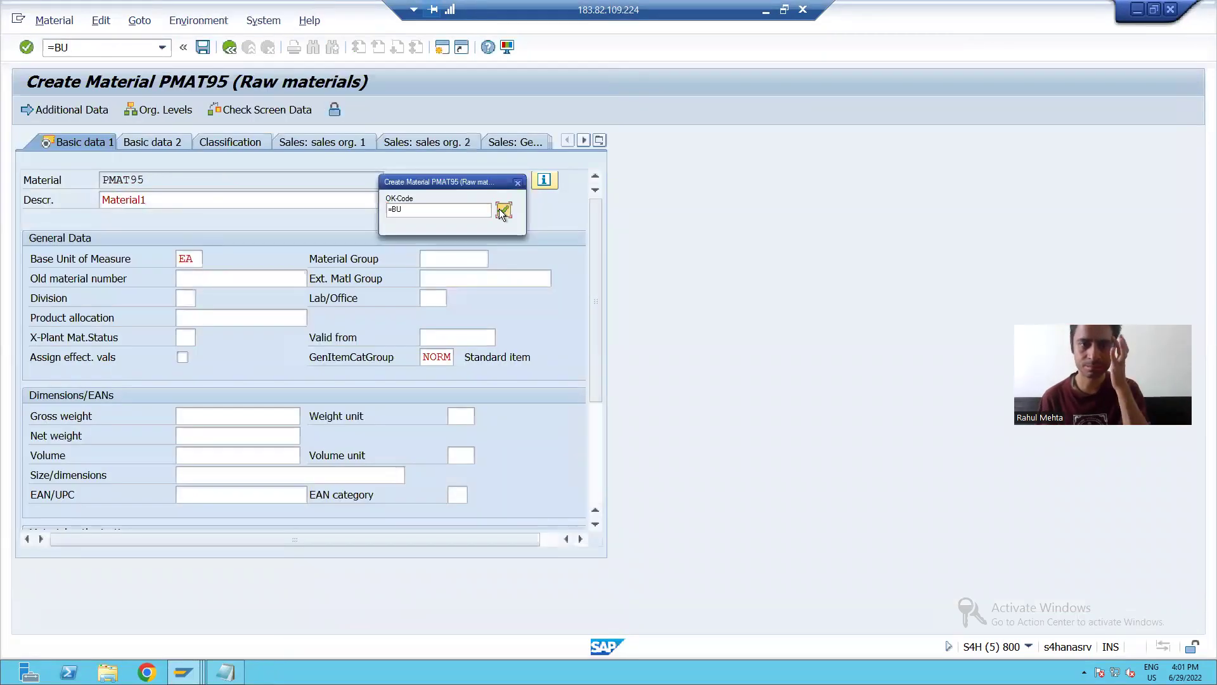
left_click(502, 211)
left_click(502, 211)
left_click(502, 211)
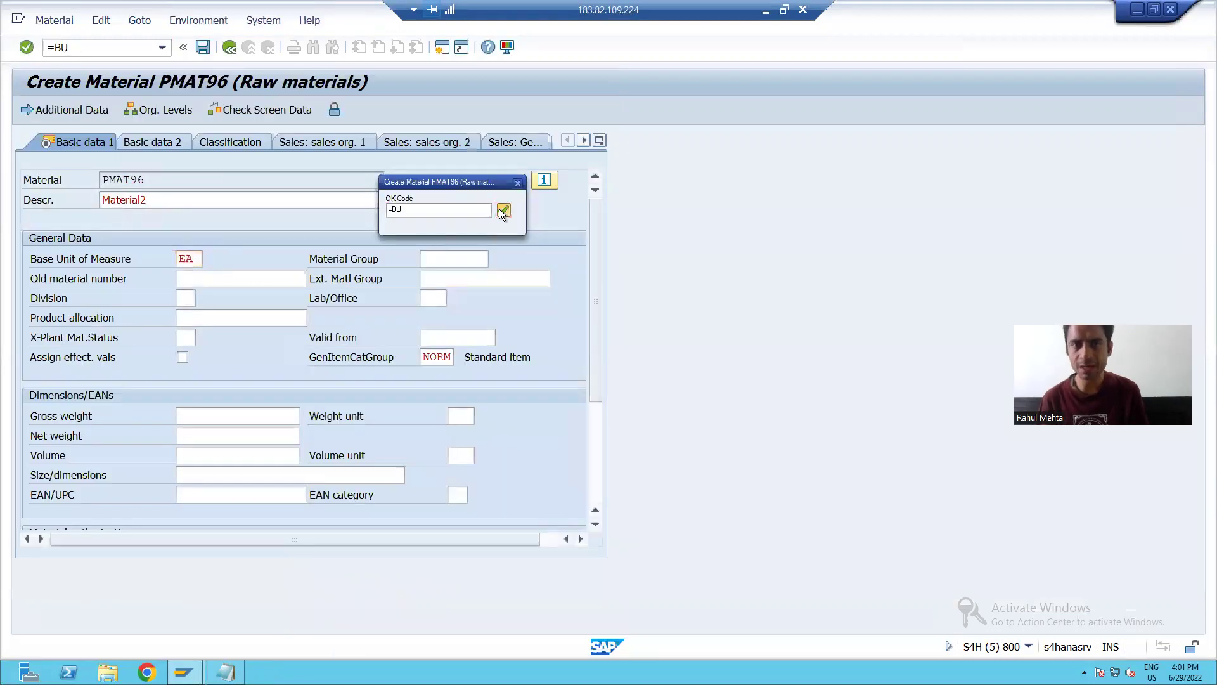
left_click(503, 212)
left_click(502, 212)
left_click(502, 212)
left_click(502, 212)
left_click(502, 211)
left_click(502, 212)
left_click(502, 212)
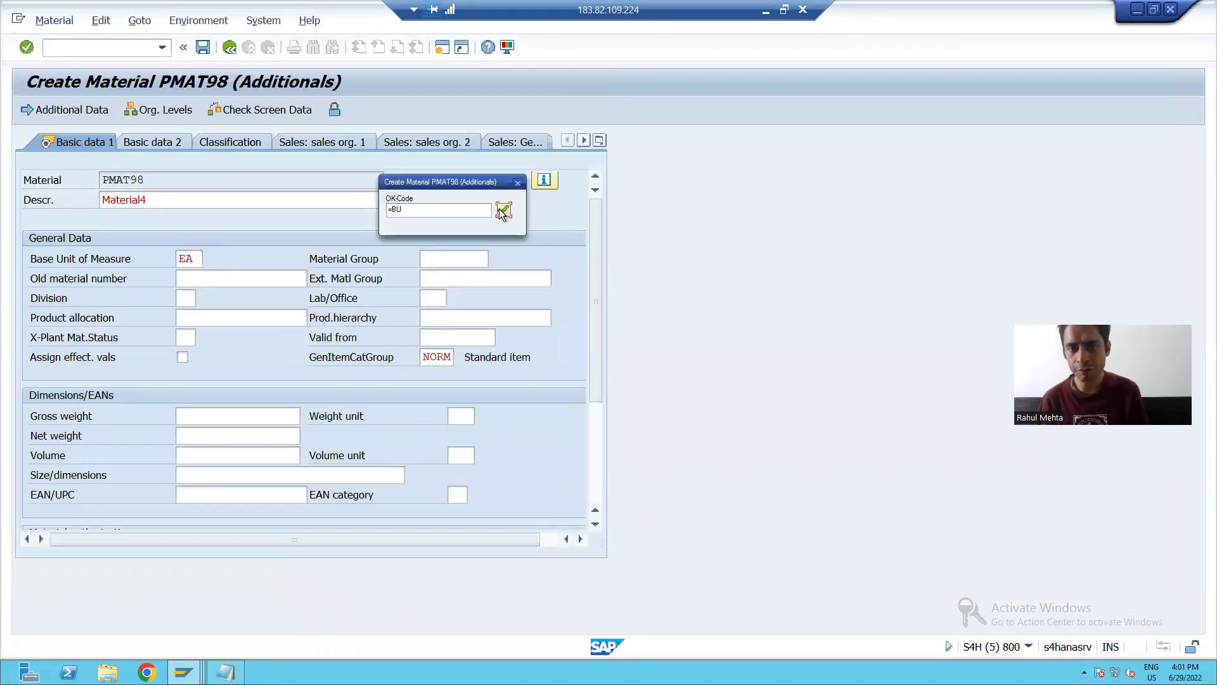
left_click(502, 212)
left_click(502, 211)
left_click(502, 211)
left_click(502, 211)
left_click(363, 493)
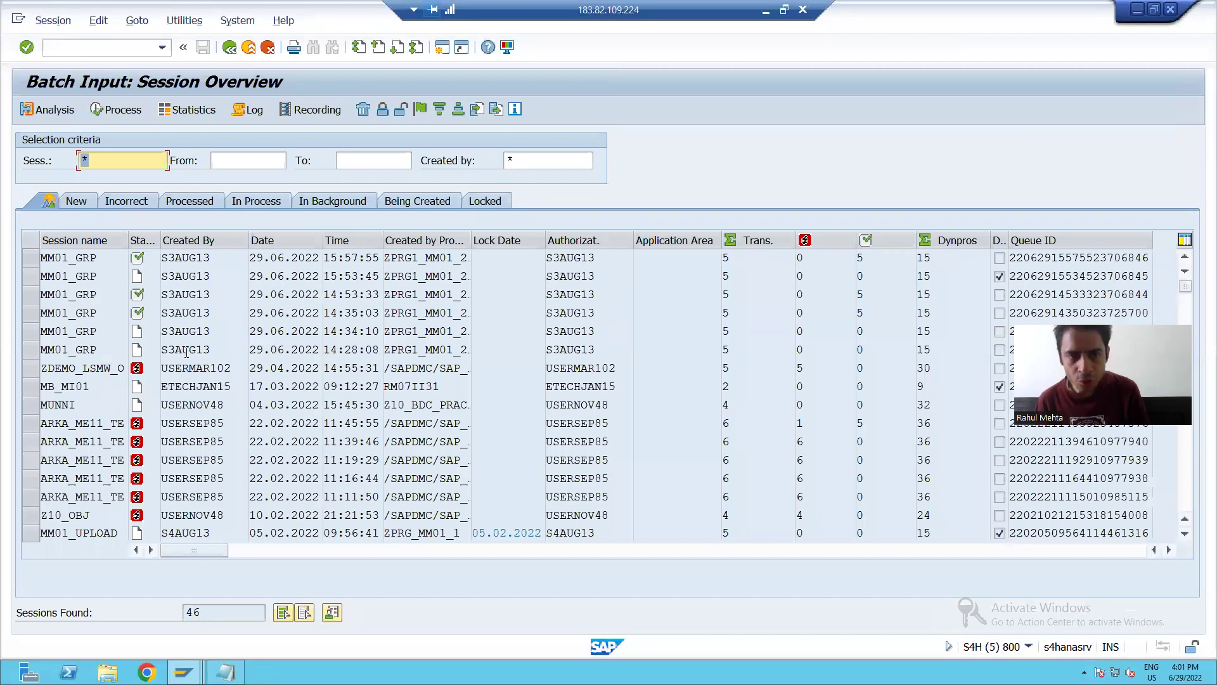
Refresh the SM35 session list with /nsm35 and open the batch input log overview
left_click(25, 259)
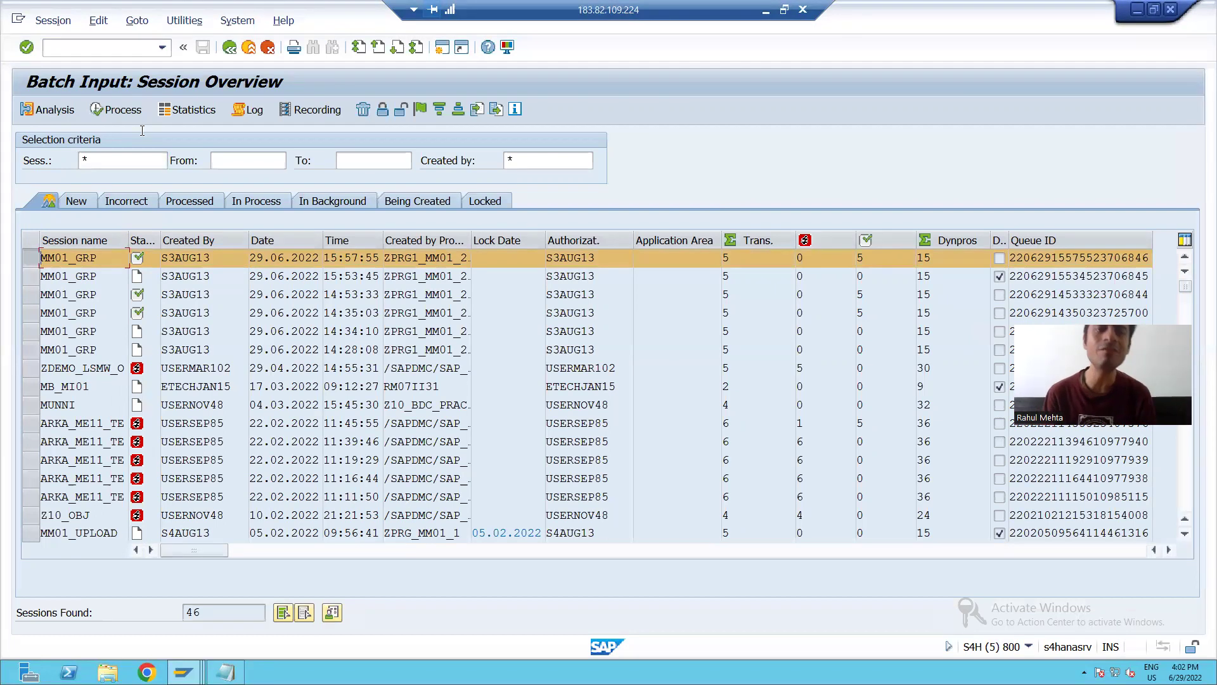
type("/nsm35")
key("Return")
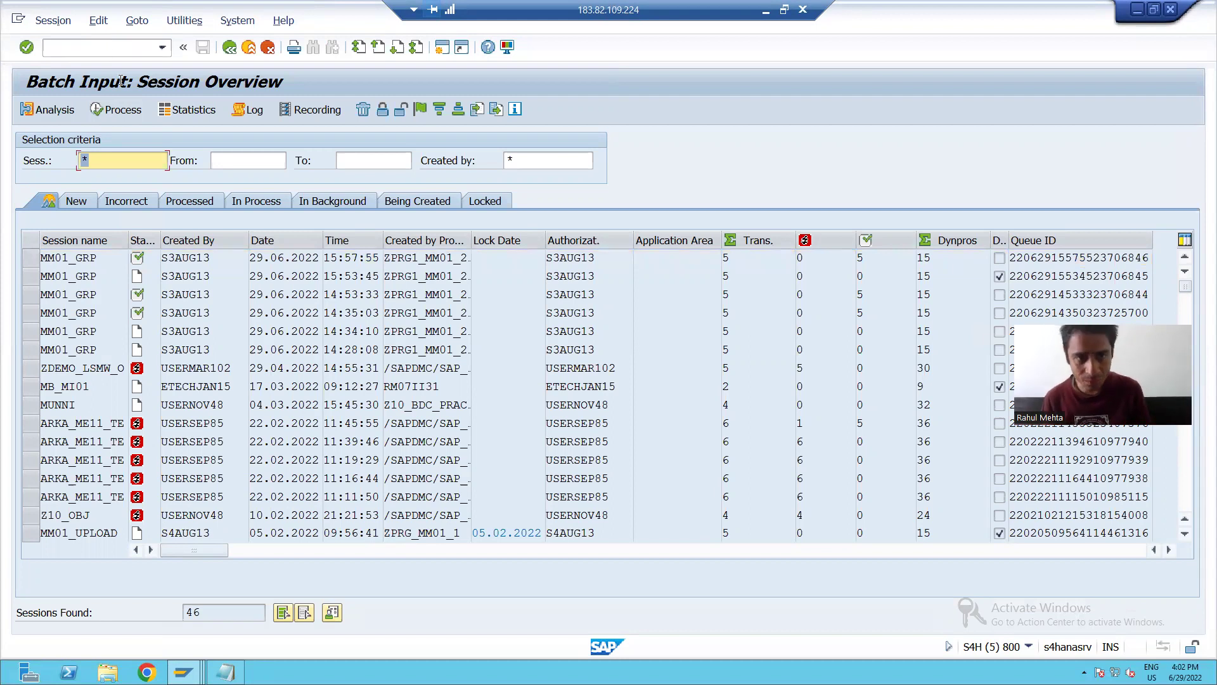
left_click(245, 109)
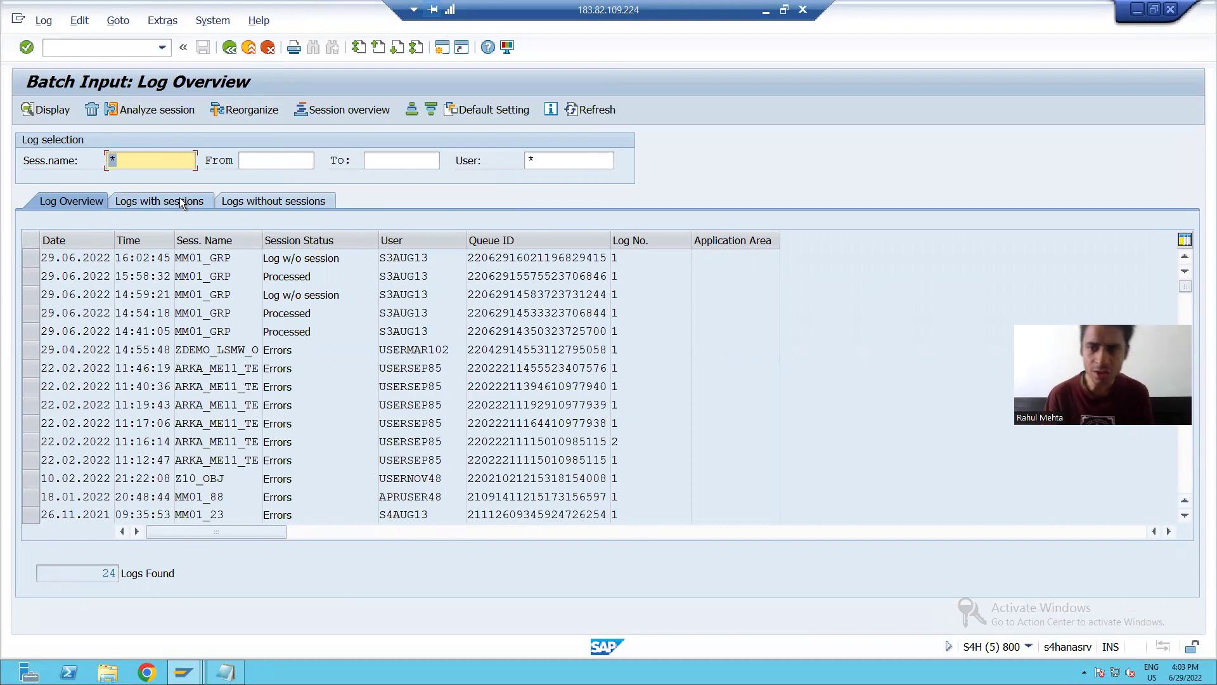
Under Logs without sessions, display the 16:02:45 MM01_GRP log
left_click(248, 204)
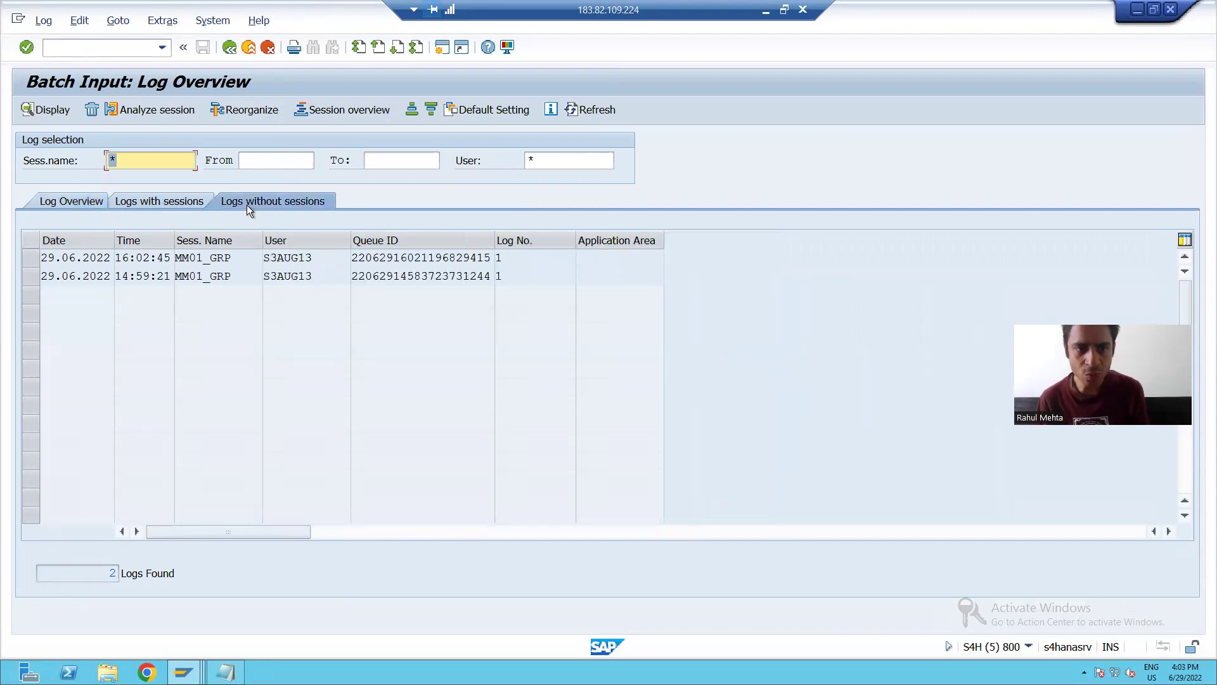
left_click(29, 258)
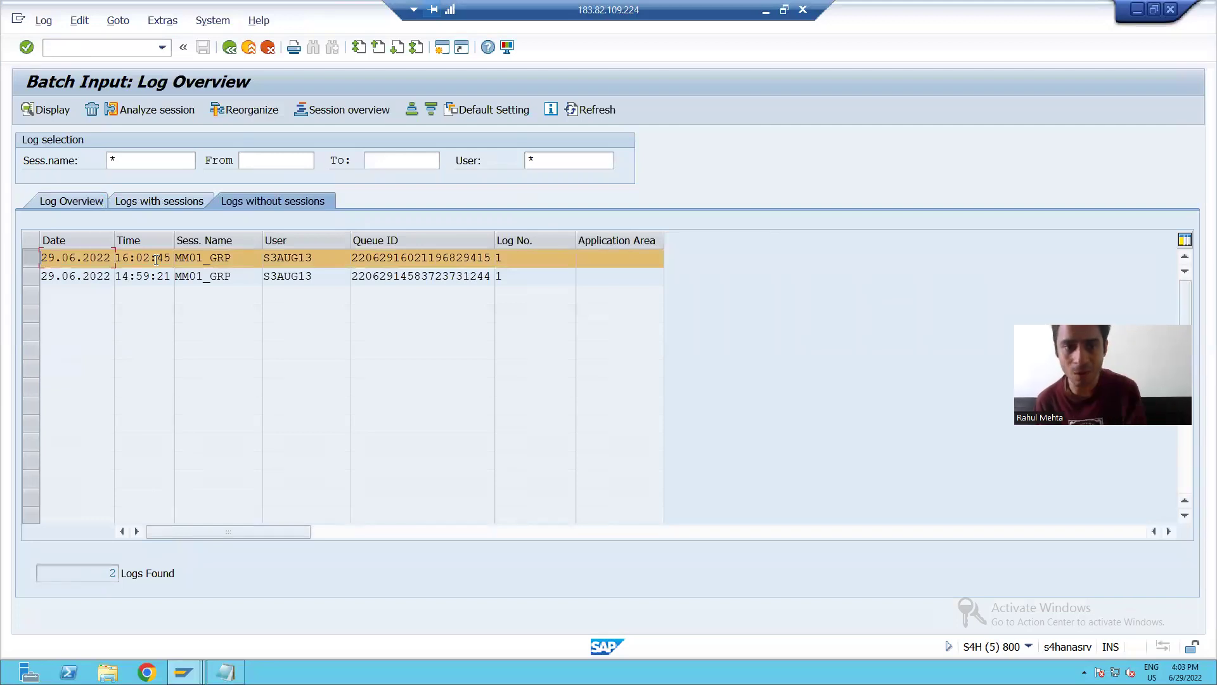
double_click(156, 259)
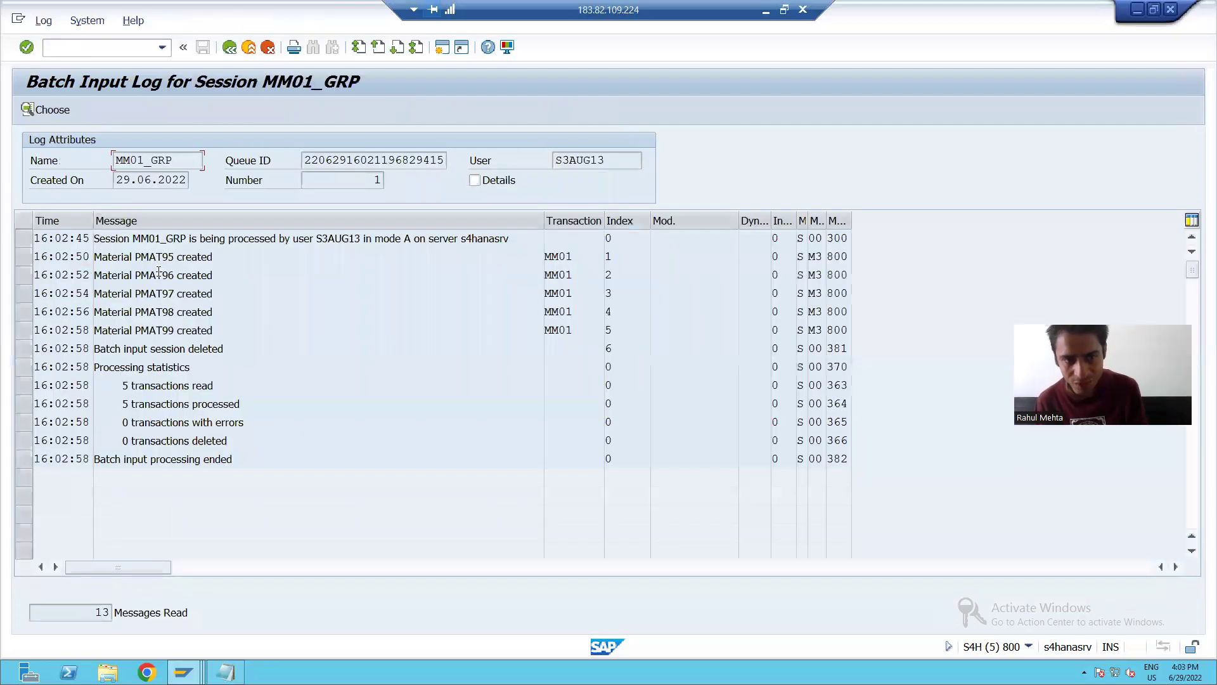
Check the 'Material PMAT99 created' log message, then go back to the session overview
left_click(162, 330)
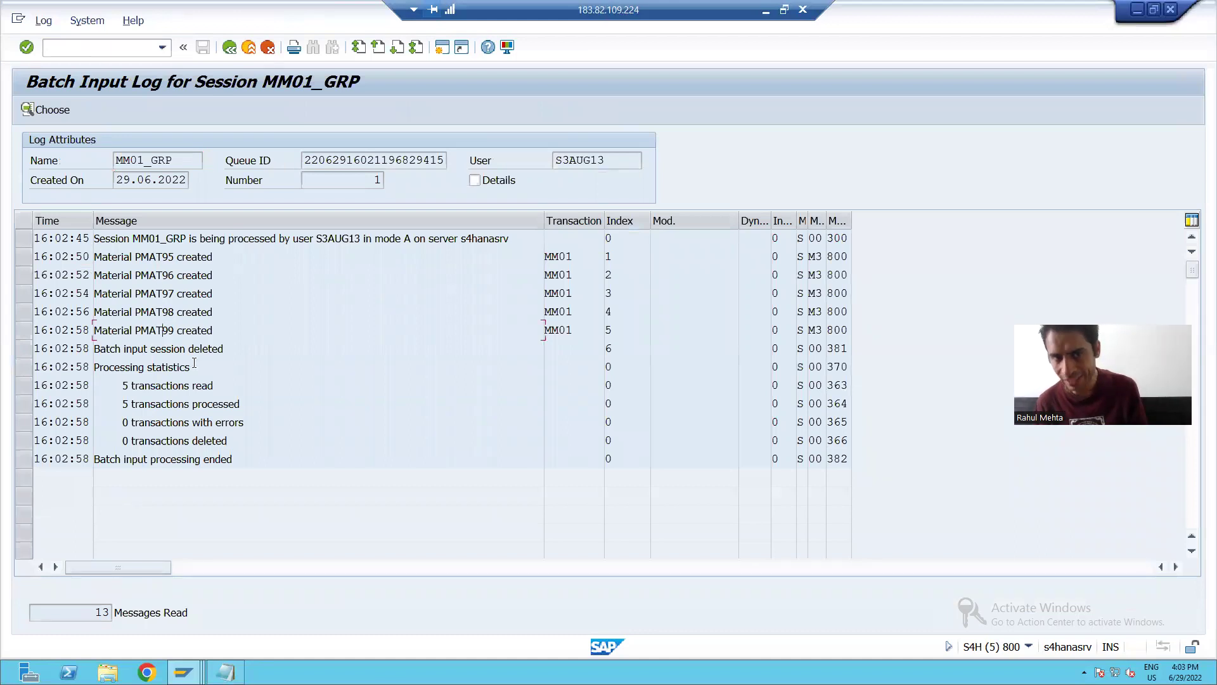
left_click(234, 55)
left_click(234, 54)
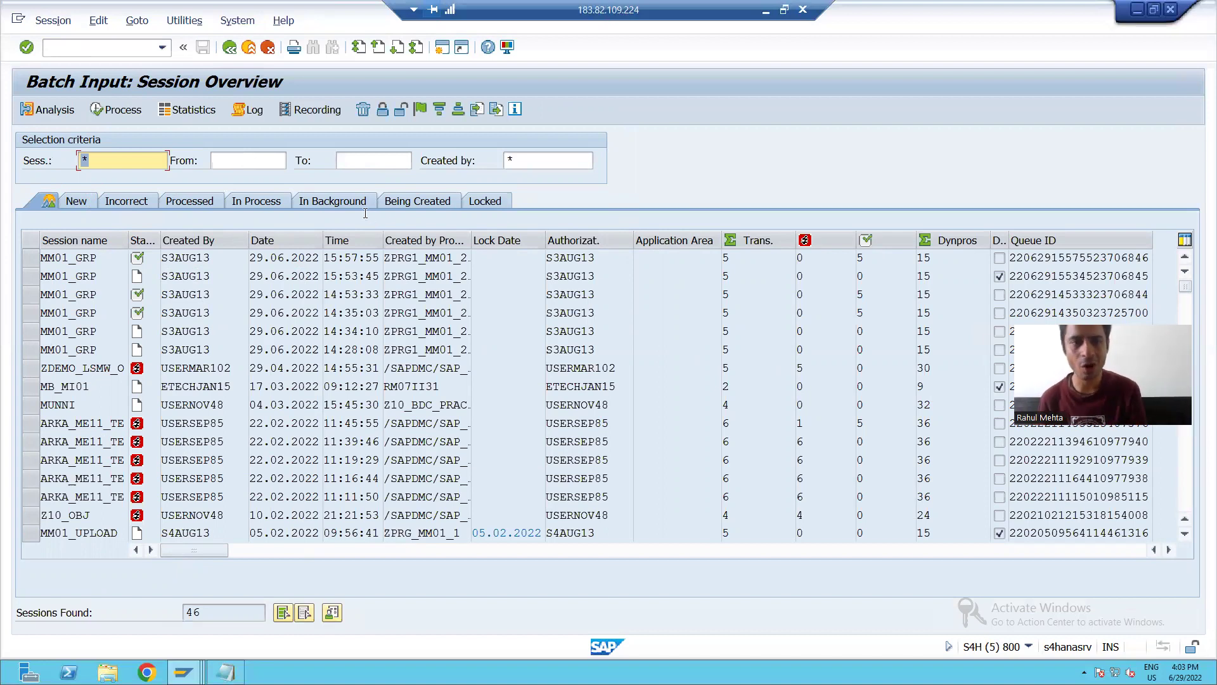
Open the batch input log overview and select the 16:02:45 MM01_GRP 'Log w/o session' entry
left_click(257, 114)
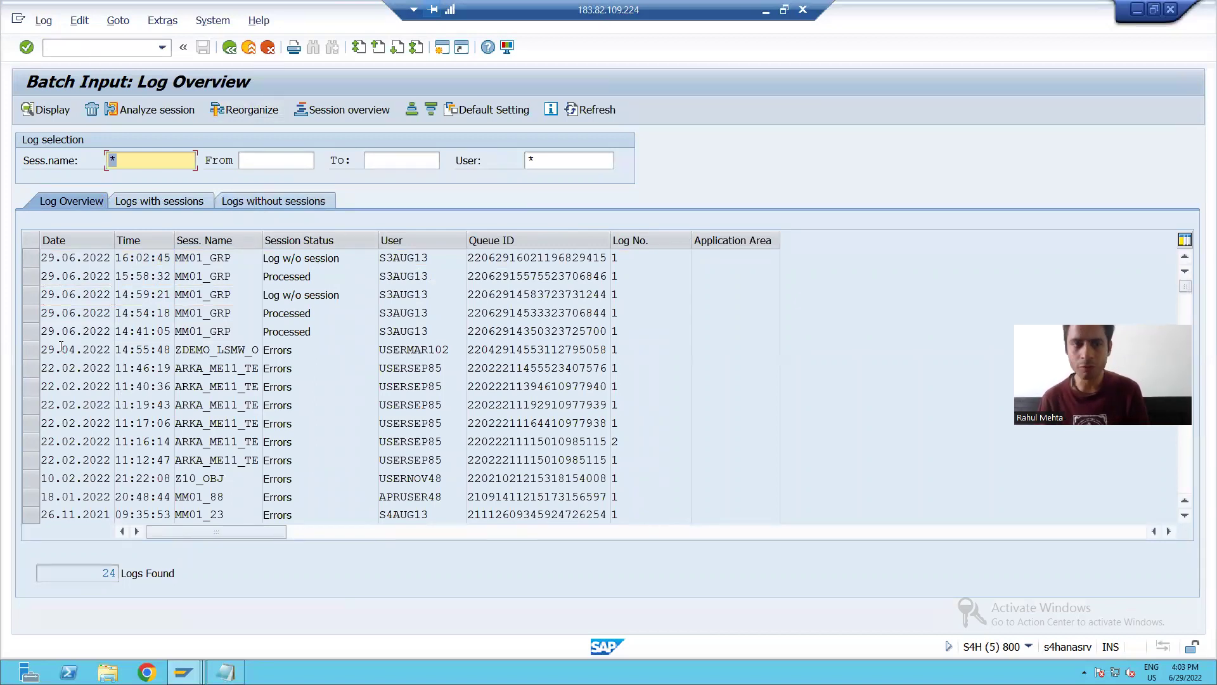
left_click(32, 258)
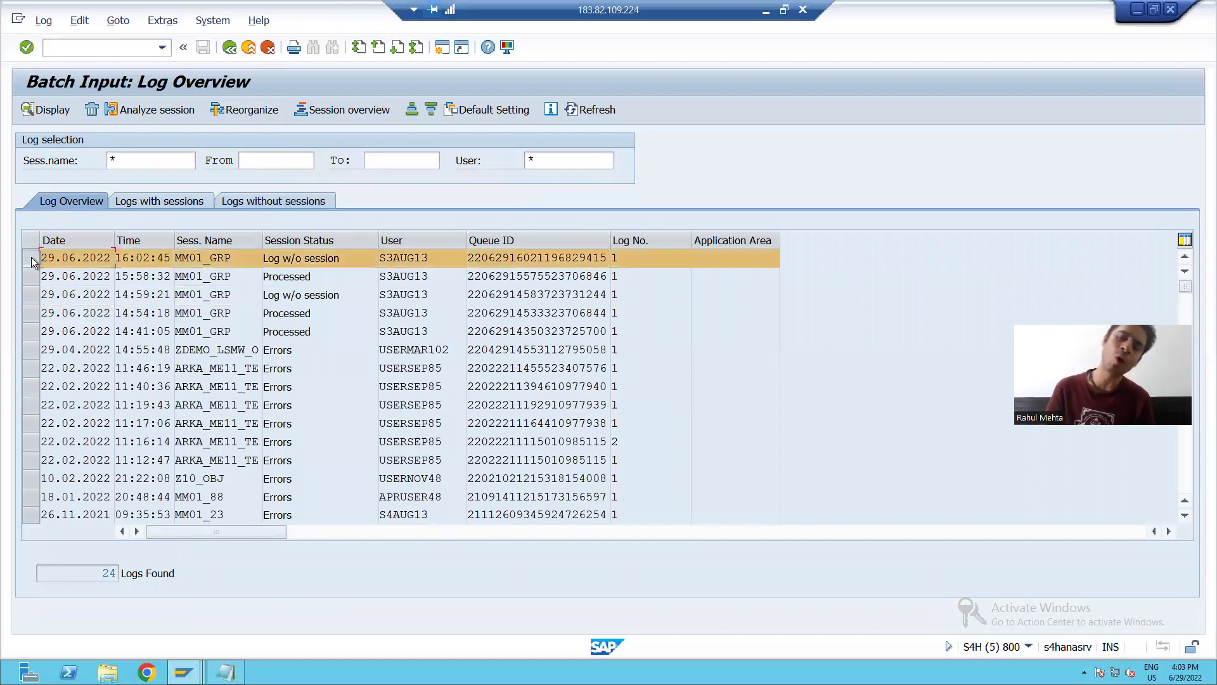